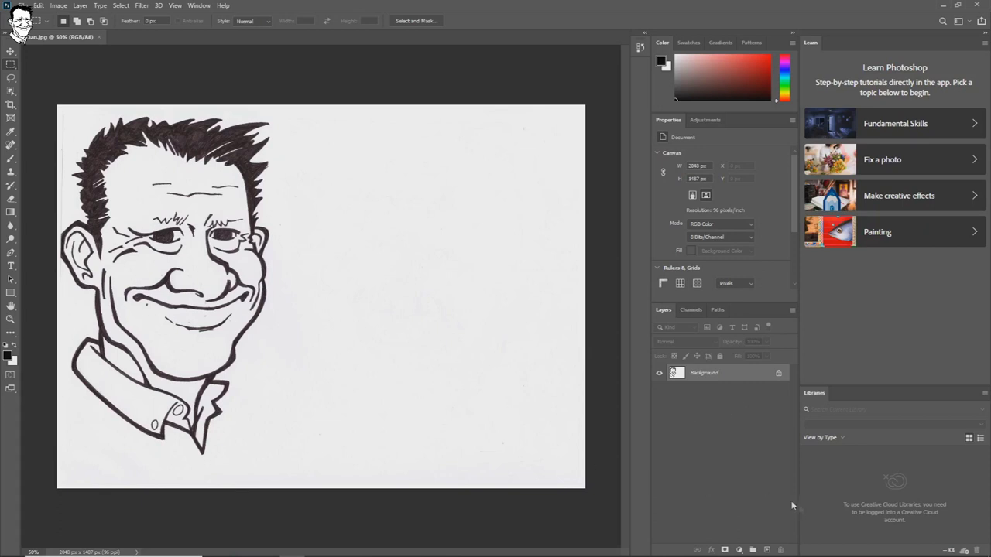
Add a layer named ink and reduce the scanned drawing's layer opacity to 73%
left_click(767, 550)
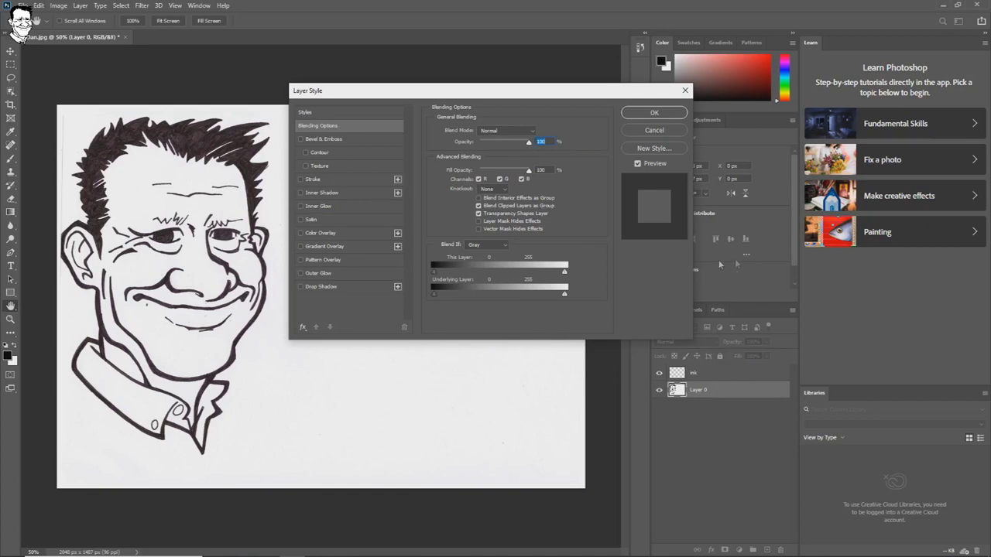
left_click_drag(529, 144, 513, 144)
key("Return")
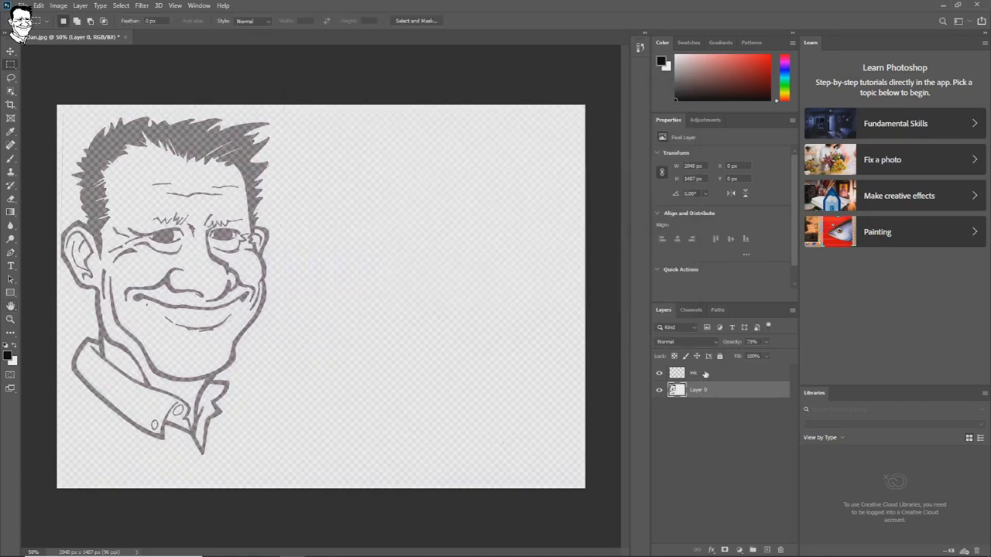
Select the ink layer and set up the Brush tool with a 6 px tip at 100% hardness
left_click(704, 374)
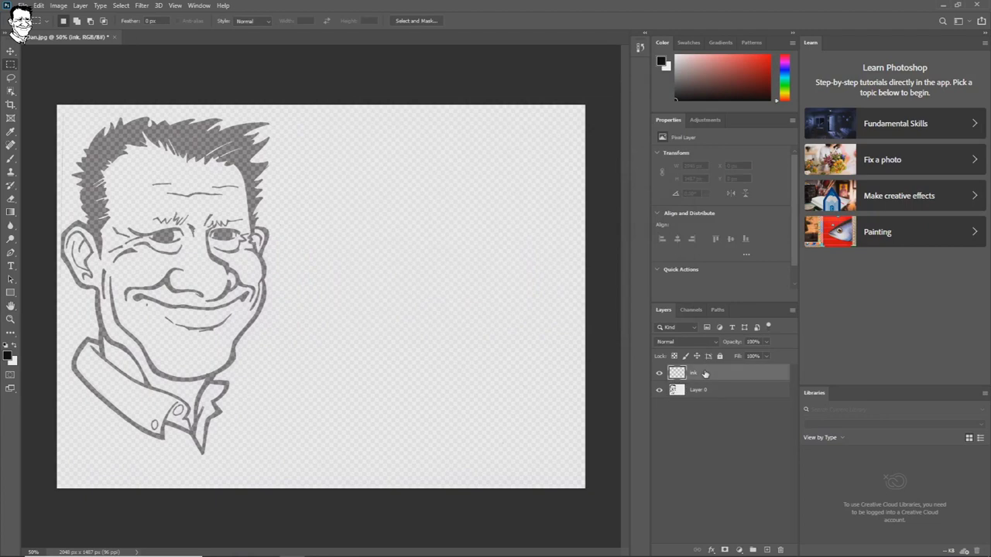
left_click(9, 163)
left_click(67, 21)
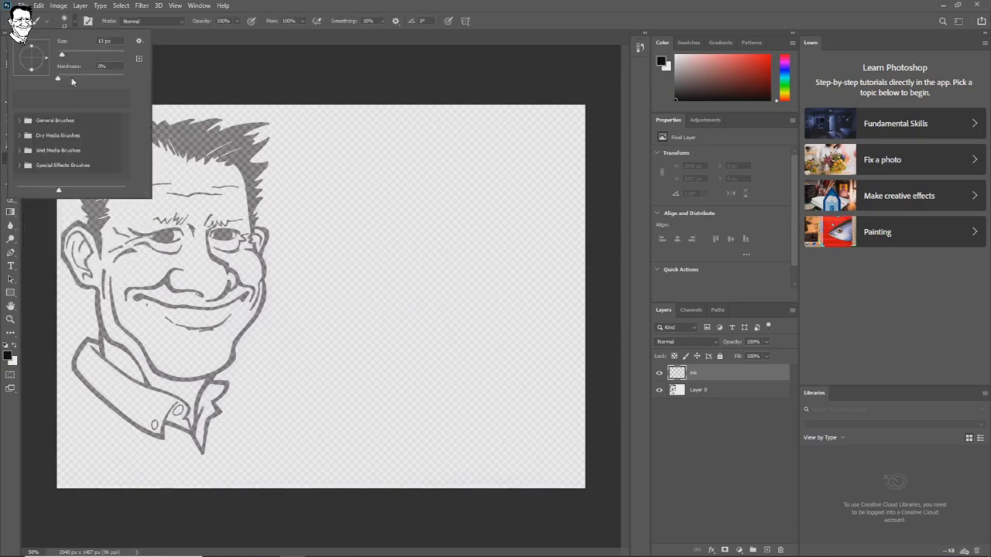
left_click_drag(59, 80, 81, 80)
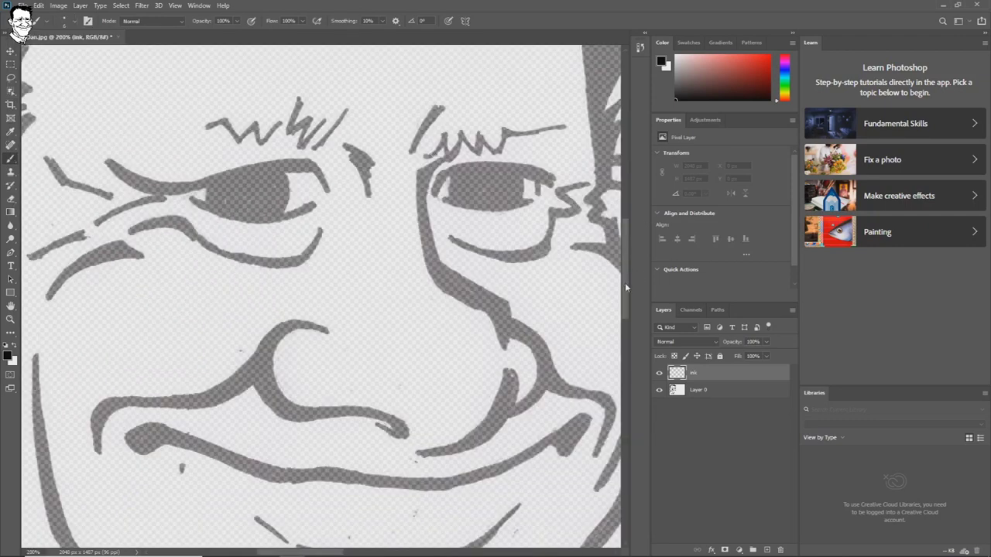
Ink the inner end of the left-hand eye's upper lid in black, undoing the overlong stroke and thickening the line
scroll(625, 288, "down", 2)
left_click_drag(309, 118, 327, 145)
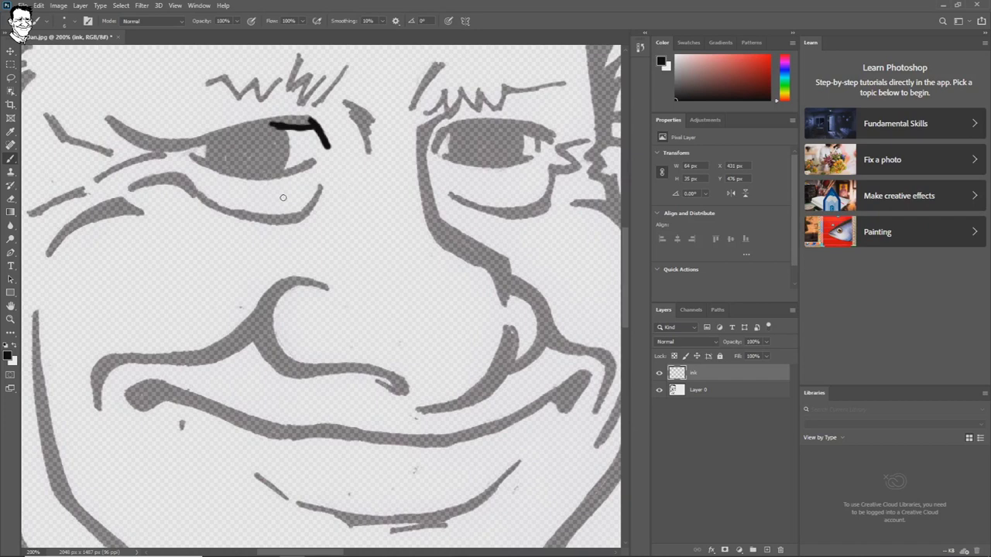
key("ctrl+z")
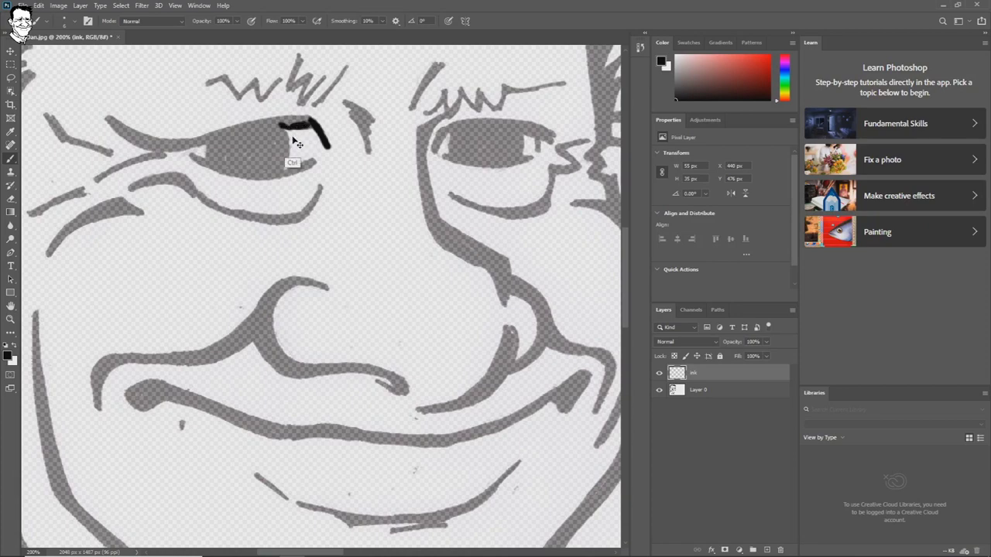
key("ctrl+plus")
left_click_drag(625, 261, 630, 229)
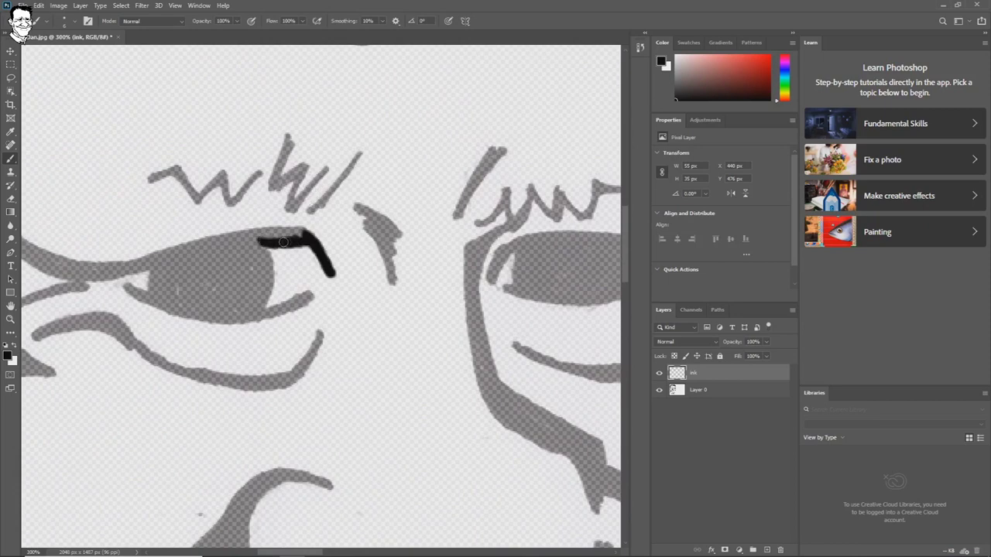
mouse_move(259, 243)
left_mouse_down()
mouse_move(299, 235)
mouse_move(257, 242)
left_mouse_up()
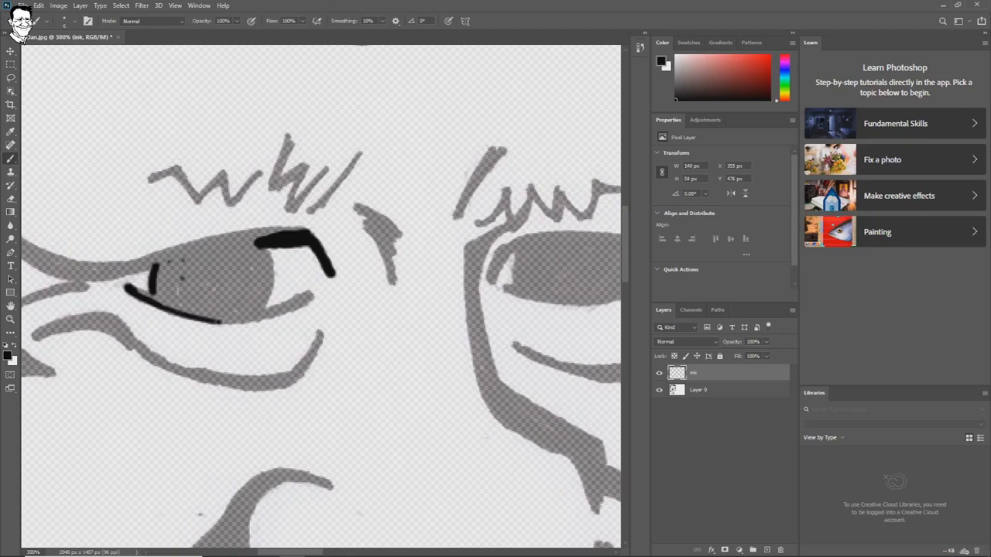
Trace the left-hand eye's lower lid, iris outline and thick upper lid line in black
left_click_drag(135, 291, 200, 313)
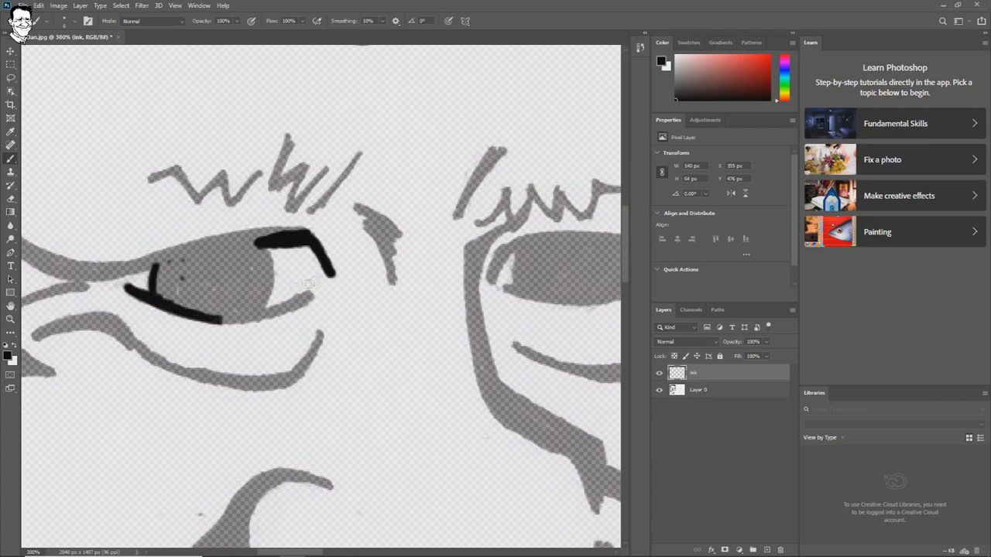
mouse_move(217, 318)
left_mouse_down()
mouse_move(299, 308)
mouse_move(314, 291)
mouse_move(280, 308)
mouse_move(308, 302)
mouse_move(240, 317)
left_mouse_up()
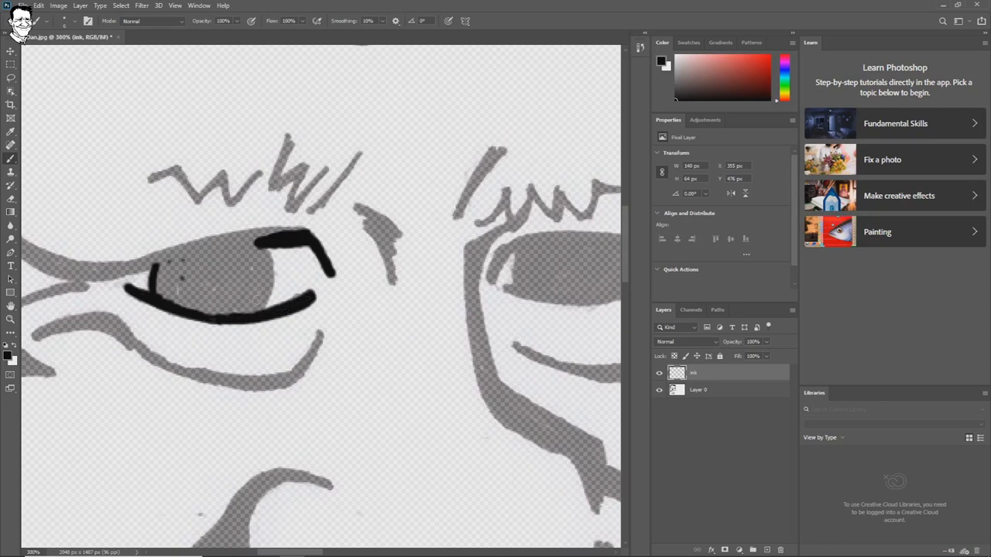
mouse_move(257, 241)
left_mouse_down()
mouse_move(262, 307)
mouse_move(264, 268)
mouse_move(260, 313)
left_mouse_up()
left_click_drag(267, 274, 250, 311)
mouse_move(198, 245)
left_mouse_down()
mouse_move(289, 230)
mouse_move(117, 268)
mouse_move(282, 237)
left_mouse_up()
mouse_move(79, 275)
left_mouse_down()
mouse_move(155, 261)
mouse_move(70, 272)
mouse_move(85, 266)
mouse_move(45, 257)
mouse_move(70, 268)
left_mouse_up()
Ink the frown mark between the eyebrows and the first slanted stroke of the right-hand eyebrow
mouse_move(366, 225)
left_mouse_down()
mouse_move(392, 285)
mouse_move(367, 223)
mouse_move(380, 208)
mouse_move(358, 206)
mouse_move(391, 232)
left_mouse_up()
left_click_drag(502, 150, 455, 218)
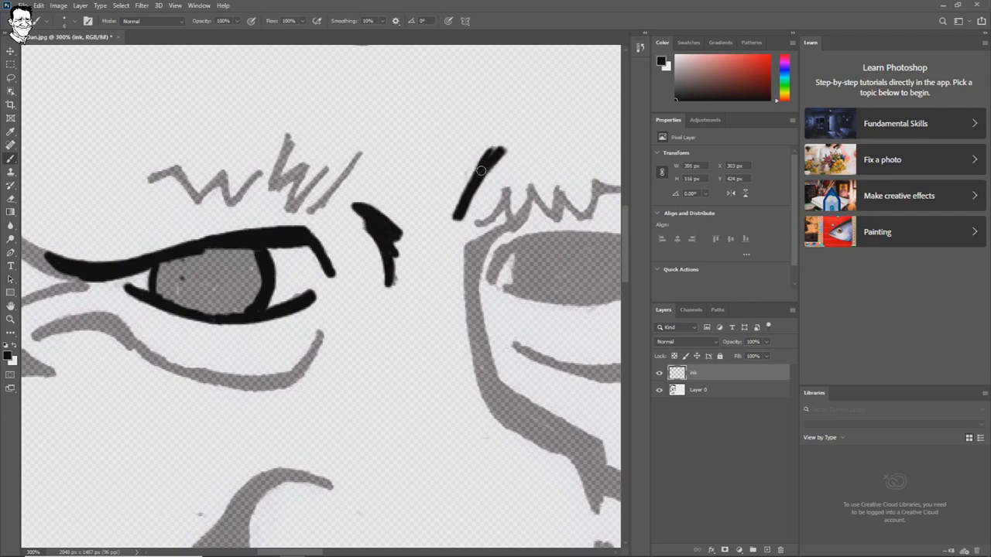
left_click_drag(492, 149, 464, 204)
scroll(261, 245, "left", 5)
right_click(213, 233)
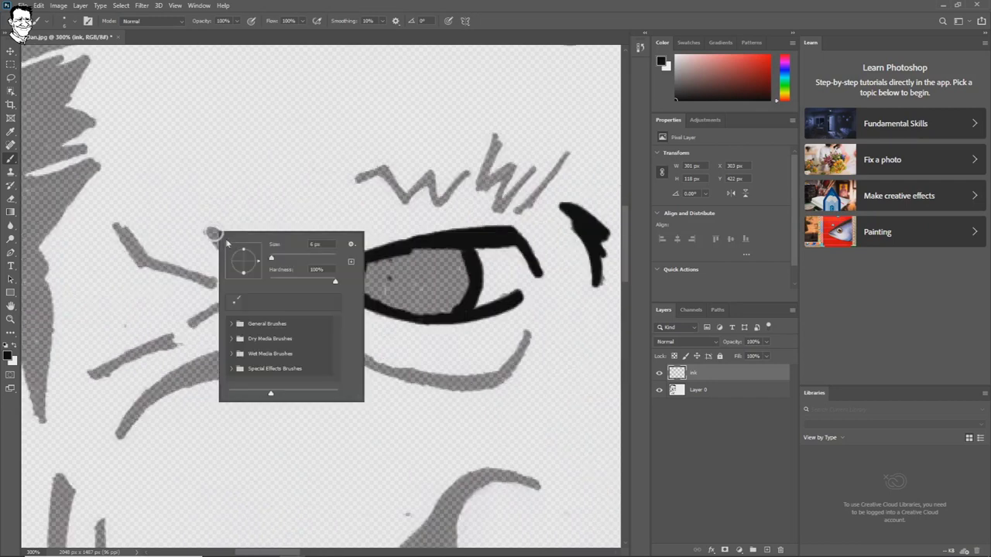
left_click(465, 247)
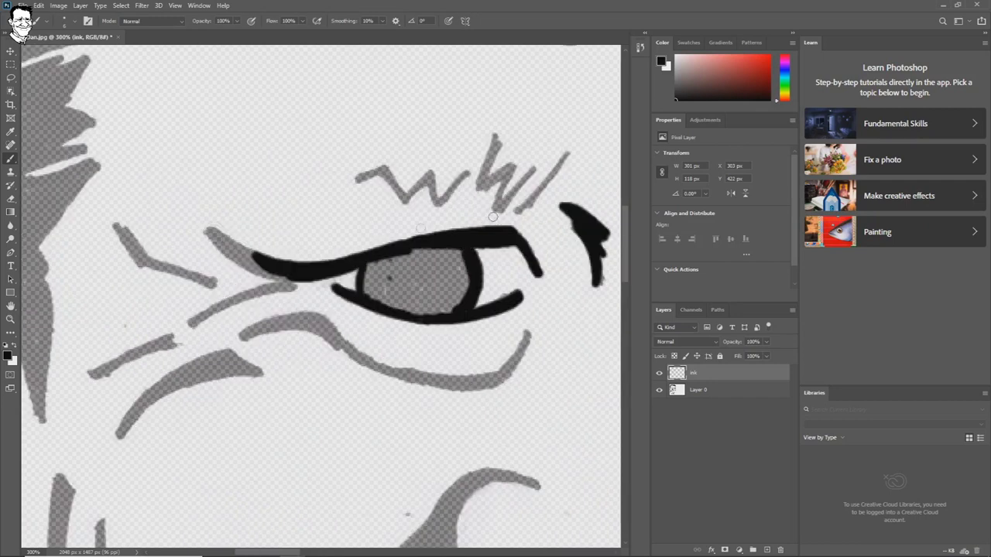
right_click(210, 233)
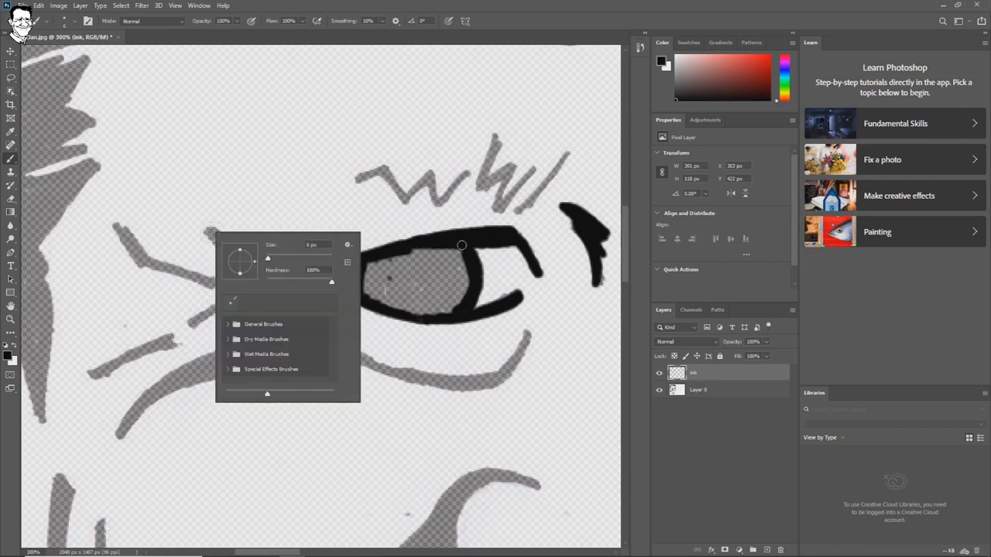
key("Escape")
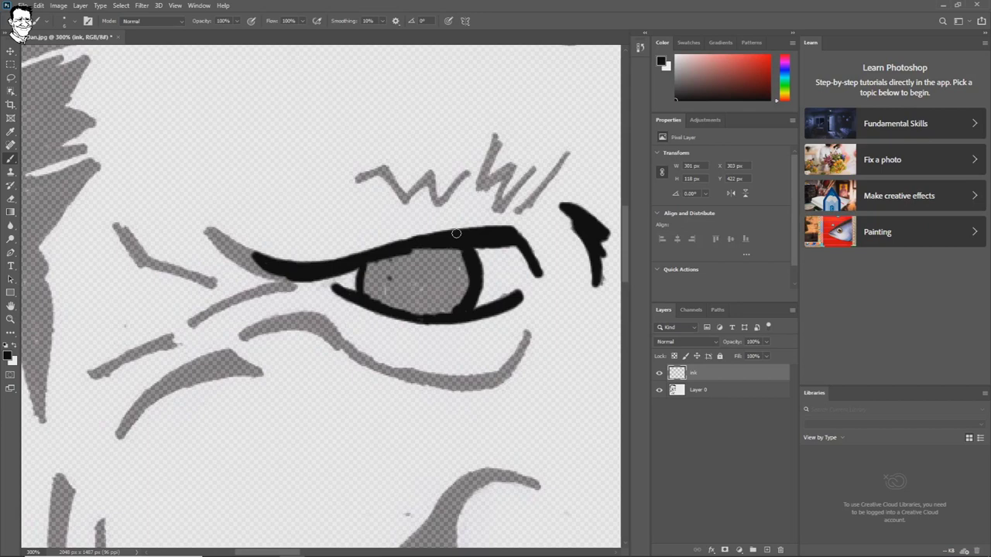
Switch to the media player, start the video and minimize the player window
key("alt+Tab")
left_click(524, 483)
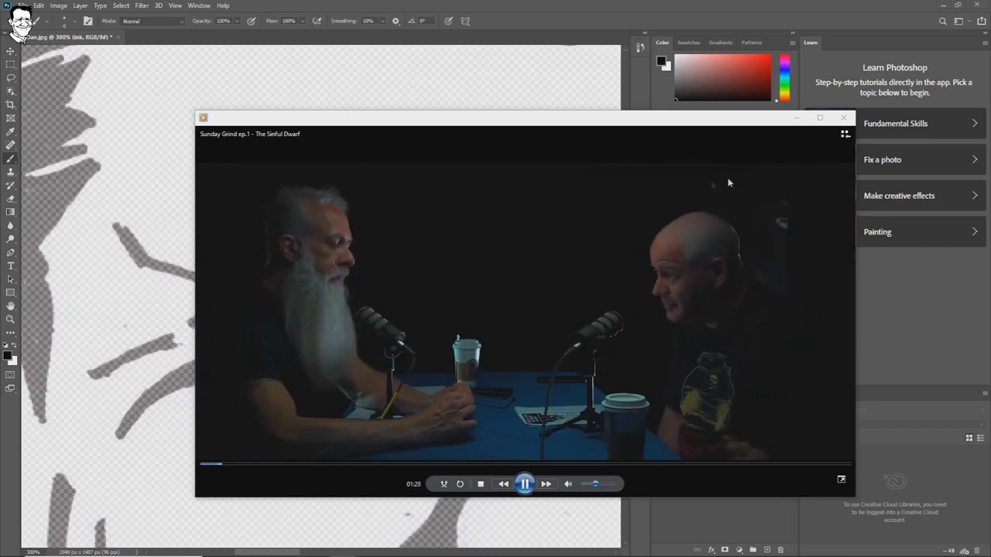
left_click(798, 118)
Ink the left-hand eye's outer lid line and surrounding wrinkles, and cover the gaps in its black-filled iris
left_click_drag(212, 236, 265, 270)
mouse_move(192, 324)
left_mouse_down()
mouse_move(279, 281)
mouse_move(263, 289)
mouse_move(294, 287)
left_mouse_up()
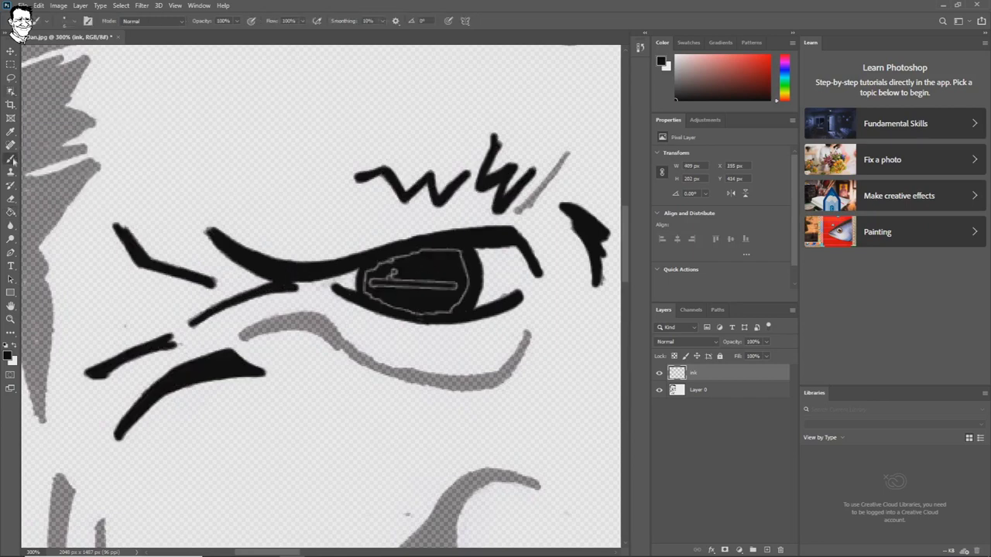
mouse_move(395, 275)
left_mouse_down()
mouse_move(414, 289)
mouse_move(443, 287)
mouse_move(356, 298)
mouse_move(424, 314)
mouse_move(468, 283)
mouse_move(419, 317)
left_mouse_up()
mouse_move(470, 280)
left_mouse_down()
mouse_move(462, 253)
mouse_move(400, 256)
left_mouse_up()
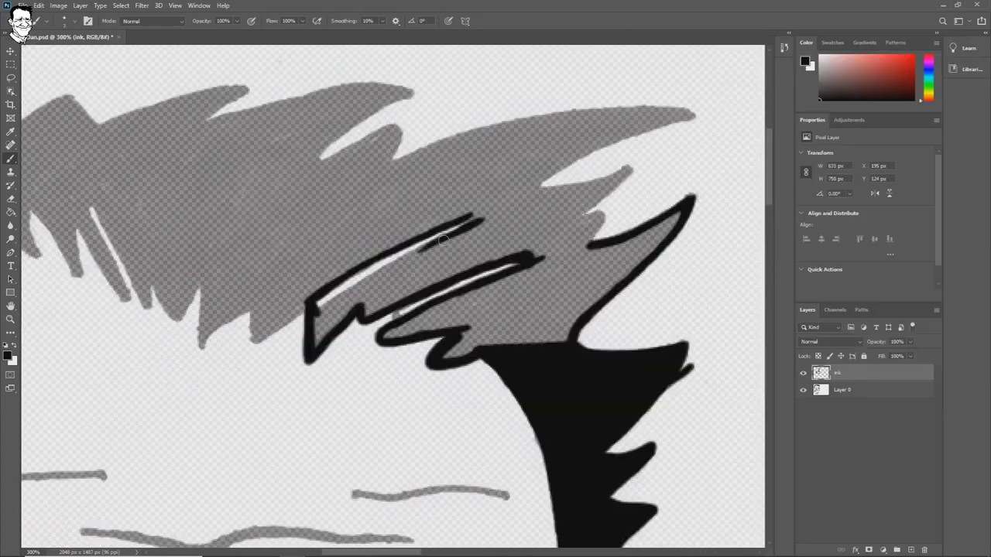
Outline the spiky hair strands and fringe in black, and paint over the thin gaps in the filled hair
left_click_drag(448, 237, 314, 317)
left_click_drag(465, 223, 483, 202)
left_click_drag(250, 308, 256, 344)
mouse_move(309, 302)
left_mouse_down()
mouse_move(257, 342)
mouse_move(255, 308)
mouse_move(200, 348)
left_mouse_up()
left_click_drag(208, 280, 203, 331)
left_click_drag(204, 332, 200, 348)
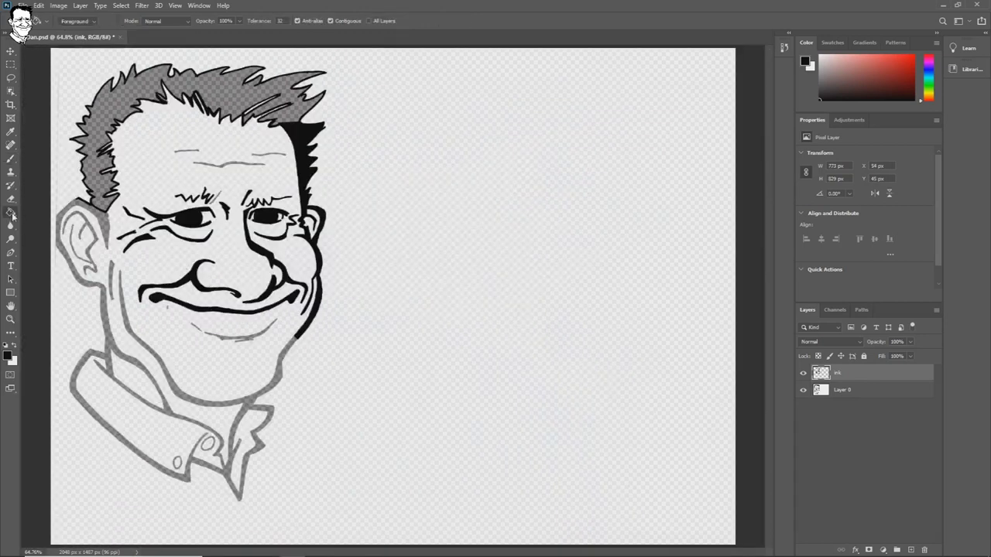
mouse_move(426, 203)
left_mouse_down()
mouse_move(551, 179)
mouse_move(511, 222)
mouse_move(493, 266)
mouse_move(507, 293)
mouse_move(542, 288)
mouse_move(569, 311)
mouse_move(619, 283)
mouse_move(526, 372)
mouse_move(512, 399)
left_mouse_up()
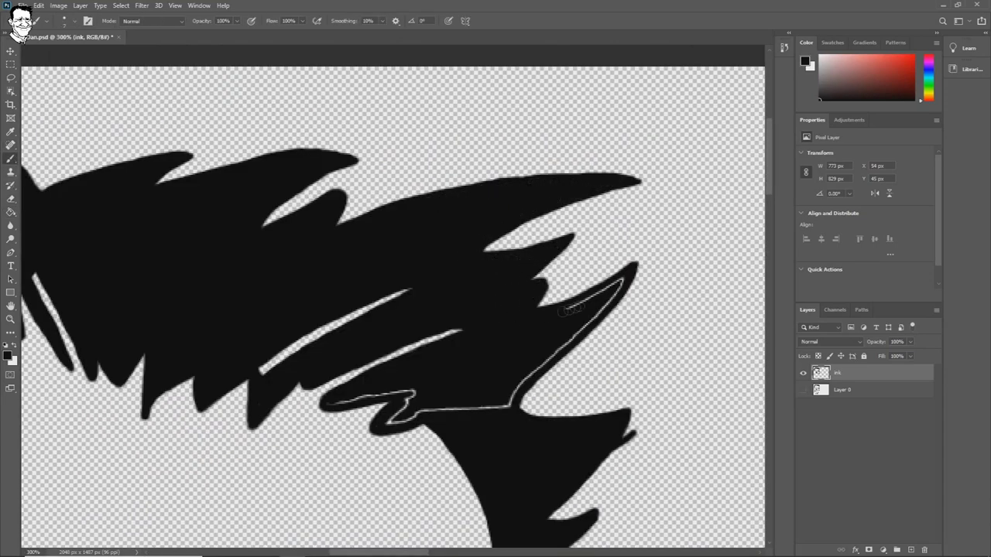
mouse_move(340, 396)
left_mouse_down()
mouse_move(395, 391)
mouse_move(383, 422)
left_mouse_up()
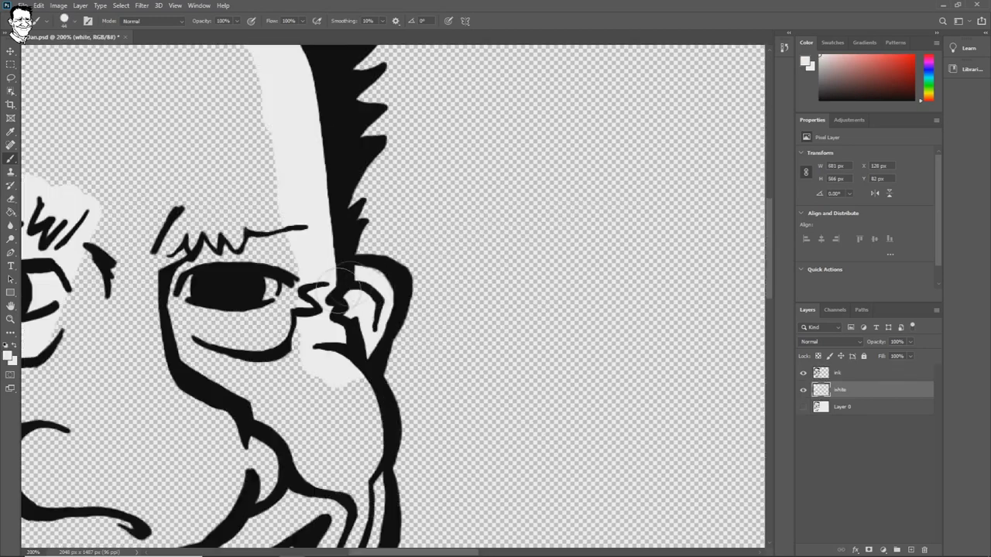
Paint white behind the ink lines of the right-hand cheek, jaw and lower face on the white layer
mouse_move(329, 378)
left_mouse_down()
mouse_move(359, 406)
mouse_move(362, 490)
left_mouse_up()
scroll(360, 488, "down", 7)
mouse_move(357, 143)
left_mouse_down()
mouse_move(345, 236)
mouse_move(298, 290)
mouse_move(329, 252)
mouse_move(298, 279)
mouse_move(232, 425)
mouse_move(232, 360)
mouse_move(255, 333)
left_mouse_up()
scroll(256, 333, "down", 4)
mouse_move(197, 167)
left_mouse_down()
mouse_move(132, 263)
mouse_move(186, 279)
mouse_move(131, 418)
mouse_move(139, 468)
left_mouse_up()
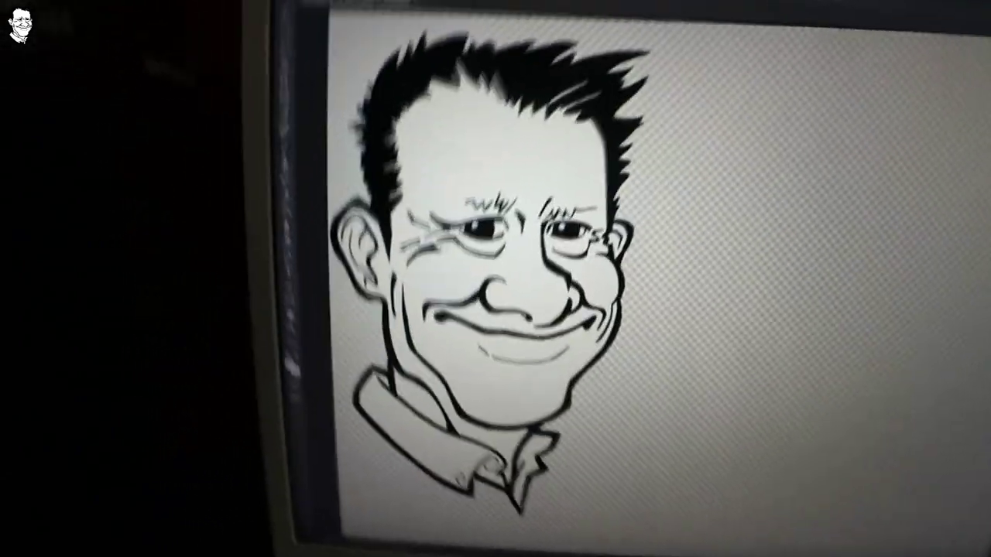
Open the second caricature drawing, Maz.jpg, from the Desktop folder
key("ctrl+o")
scroll(526, 147, "down", 2)
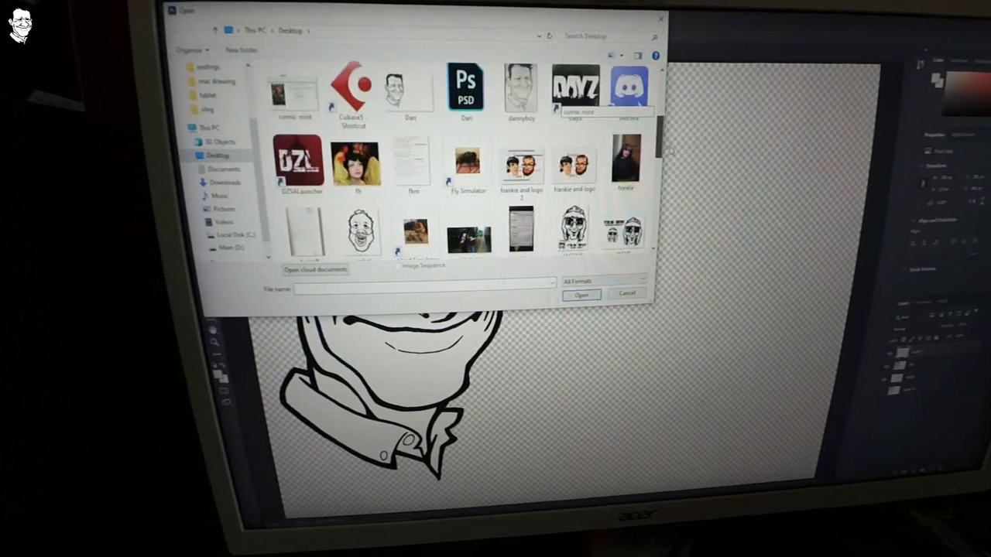
scroll(465, 170, "down", 1)
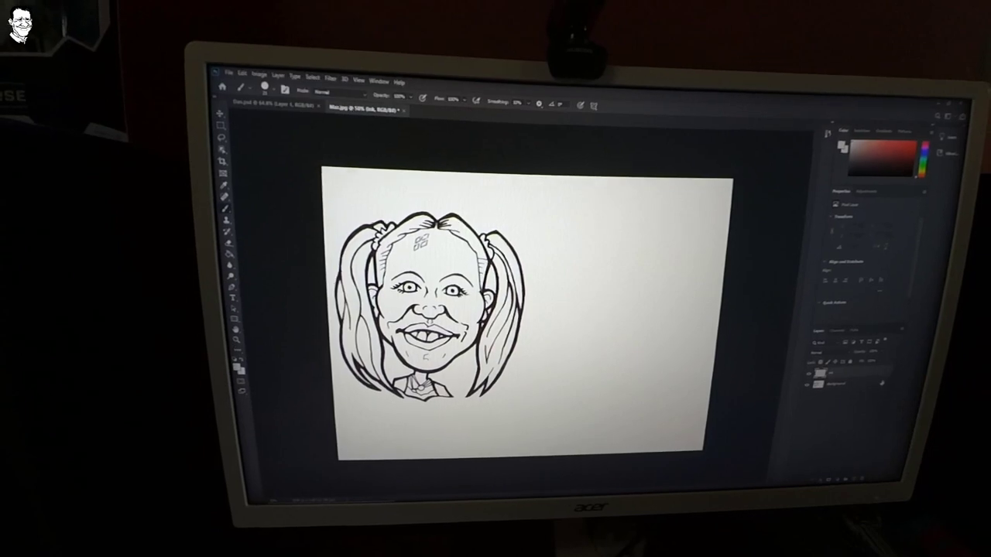
Convert the Maz.jpg background into a regular layer, close its layer style settings and return to that drawing
double_click(880, 386)
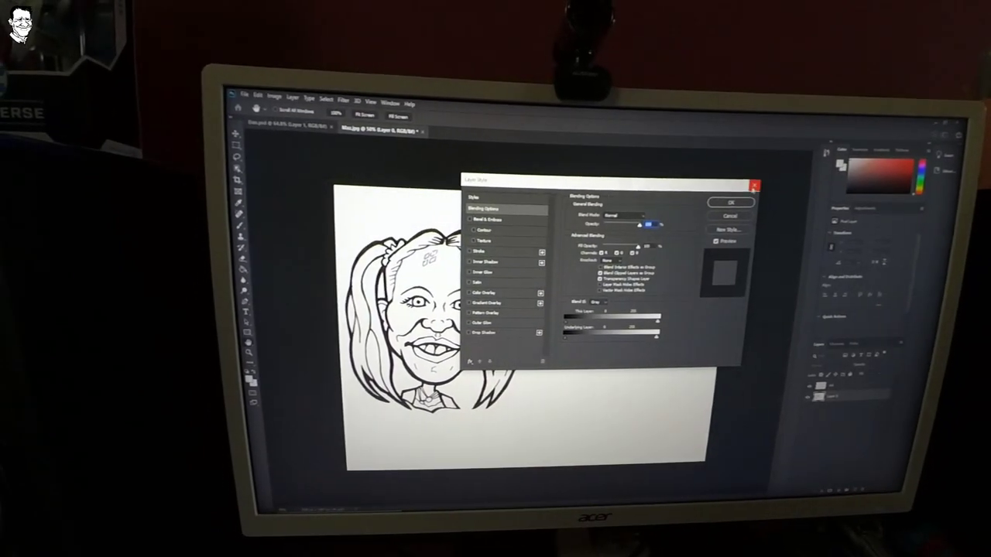
left_click(756, 187)
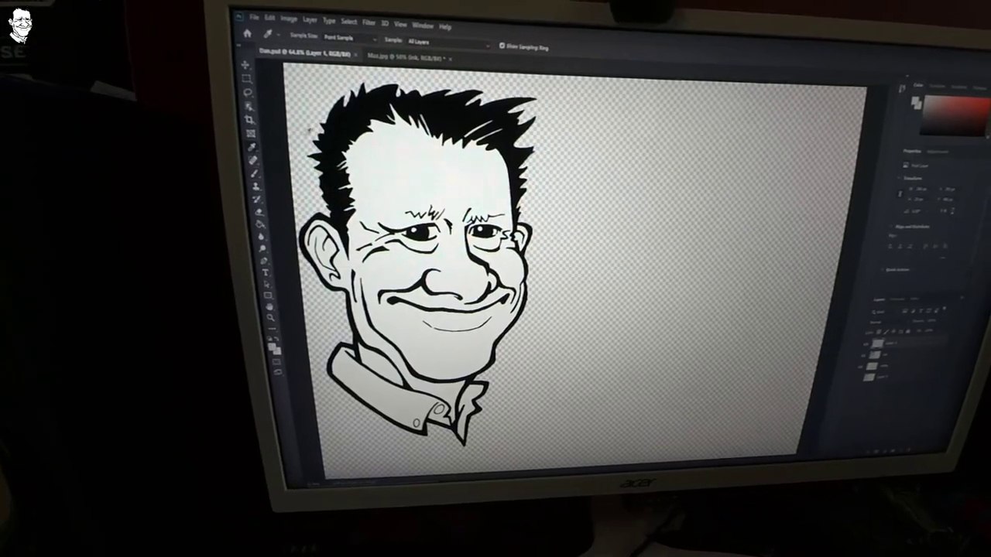
left_click(438, 64)
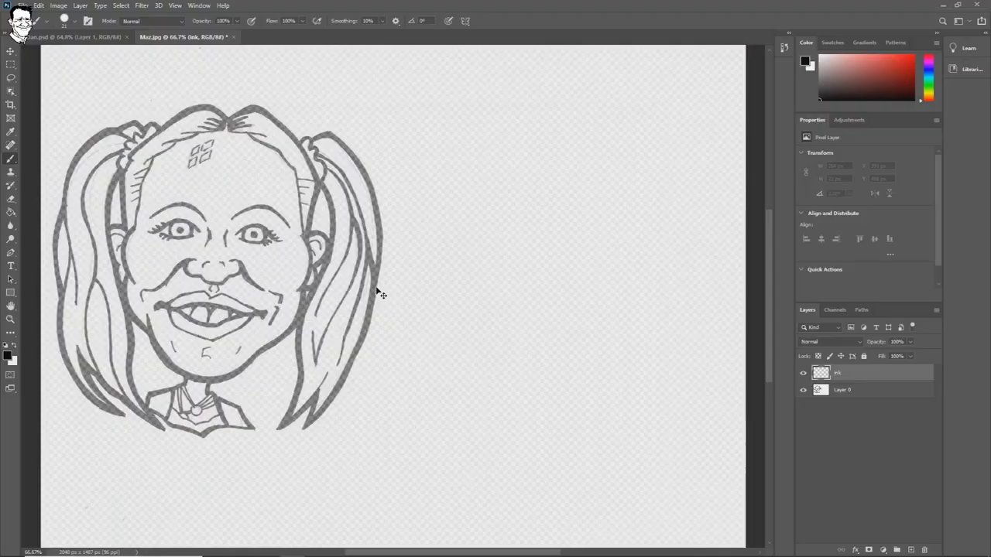
Minimize the OBS window and ink the larger eyelash cluster of the uppermost eye in the rotated drawing on the ink layer
scroll(377, 290, "up", 4)
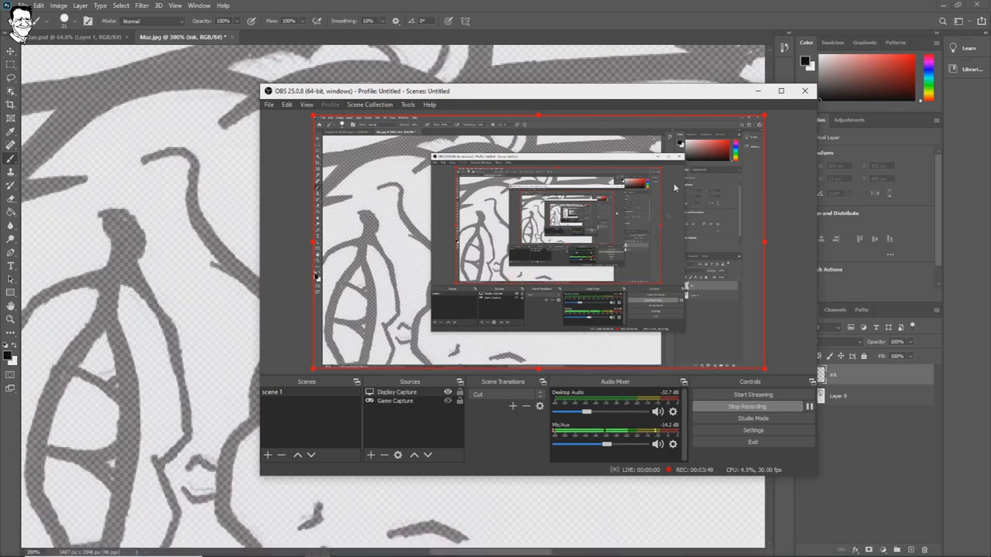
left_click(759, 94)
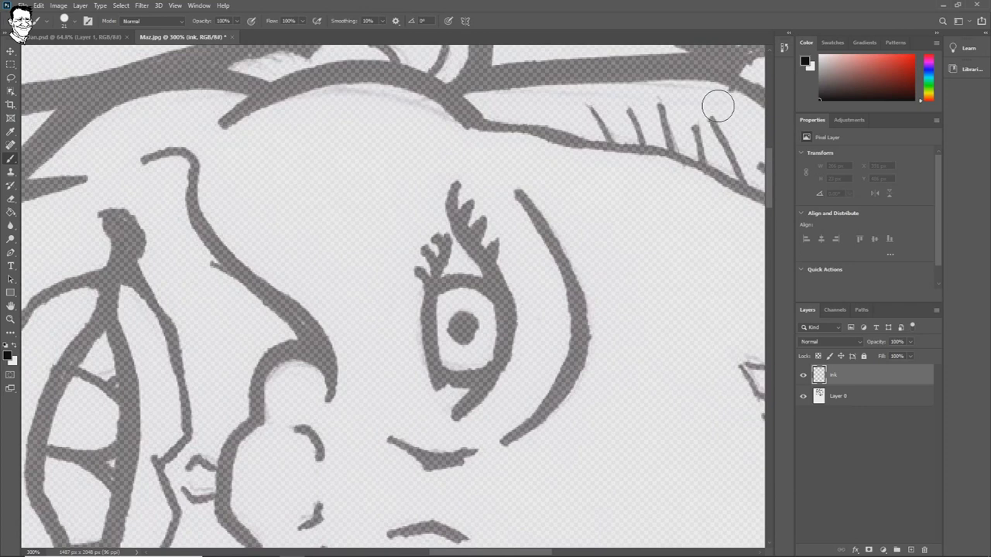
scroll(718, 106, "down", 3)
left_click_drag(455, 82, 450, 110)
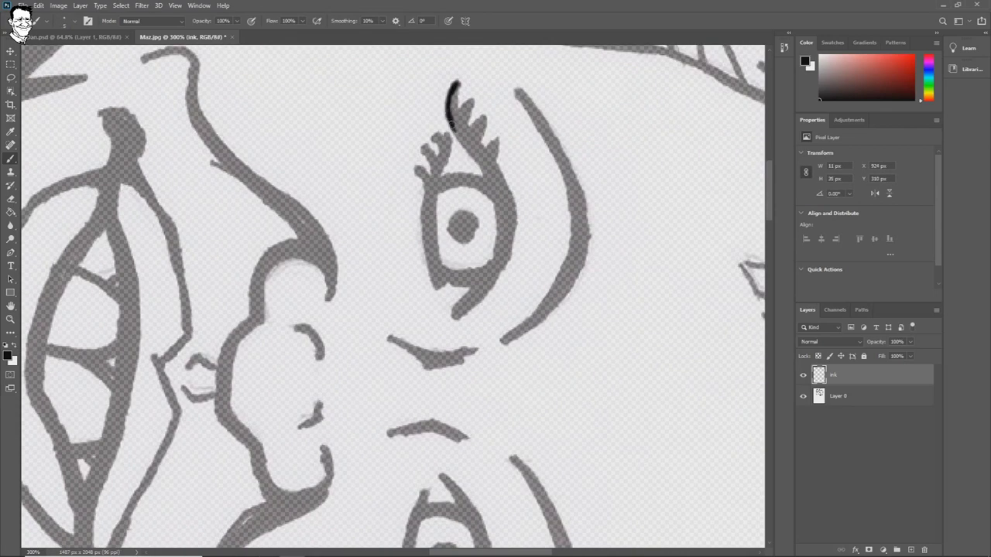
left_click_drag(463, 145, 487, 182)
key("ctrl+plus")
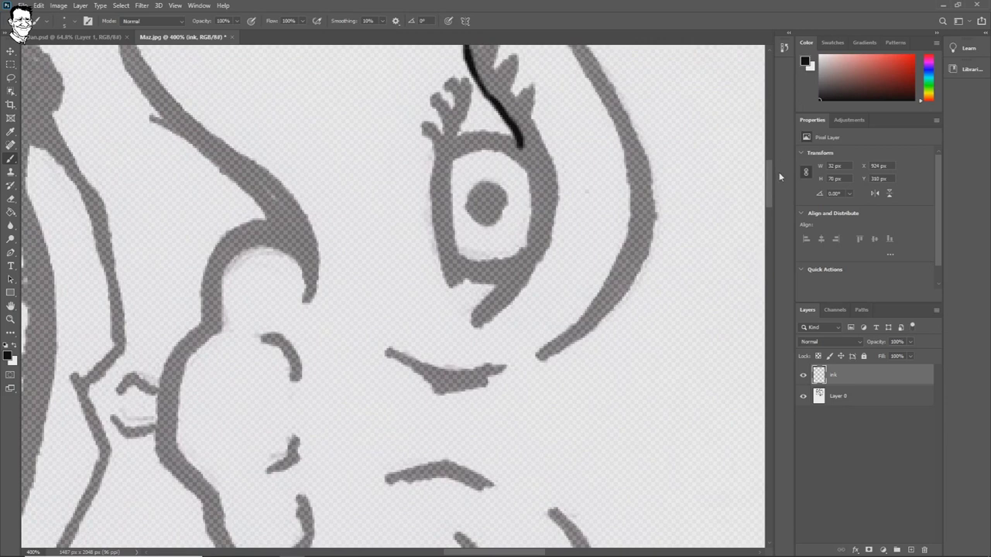
left_click_drag(770, 184, 770, 168)
mouse_move(478, 180)
left_mouse_down()
mouse_move(477, 205)
mouse_move(478, 185)
mouse_move(477, 203)
mouse_move(476, 187)
mouse_move(472, 197)
mouse_move(537, 289)
left_mouse_up()
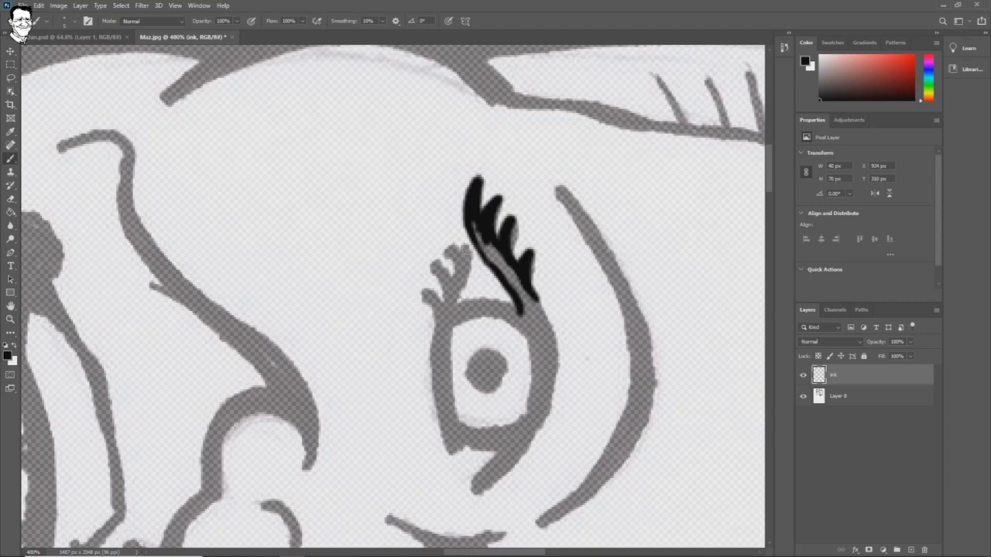
Ink the same eye's smaller lash cluster and side line, and fill in the long curved lid line in black
left_click_drag(467, 260, 455, 316)
left_click_drag(462, 283, 451, 320)
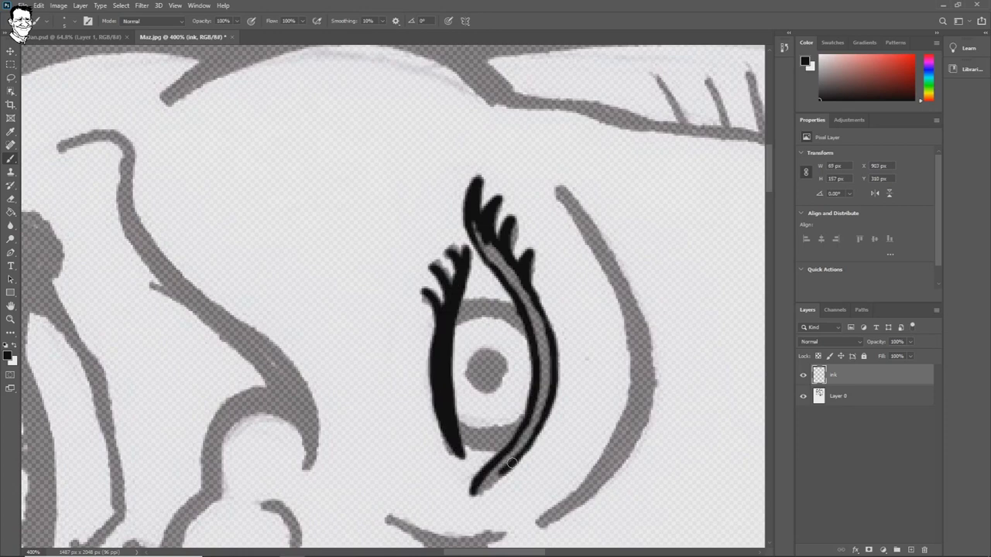
mouse_move(514, 461)
left_mouse_down()
mouse_move(474, 494)
mouse_move(547, 393)
mouse_move(528, 428)
mouse_move(546, 375)
mouse_move(533, 430)
mouse_move(540, 416)
mouse_move(550, 375)
mouse_move(547, 357)
mouse_move(541, 373)
mouse_move(547, 355)
mouse_move(529, 306)
mouse_move(548, 347)
left_mouse_up()
mouse_move(480, 236)
left_mouse_down()
mouse_move(490, 259)
mouse_move(484, 230)
mouse_move(541, 318)
mouse_move(497, 266)
left_mouse_up()
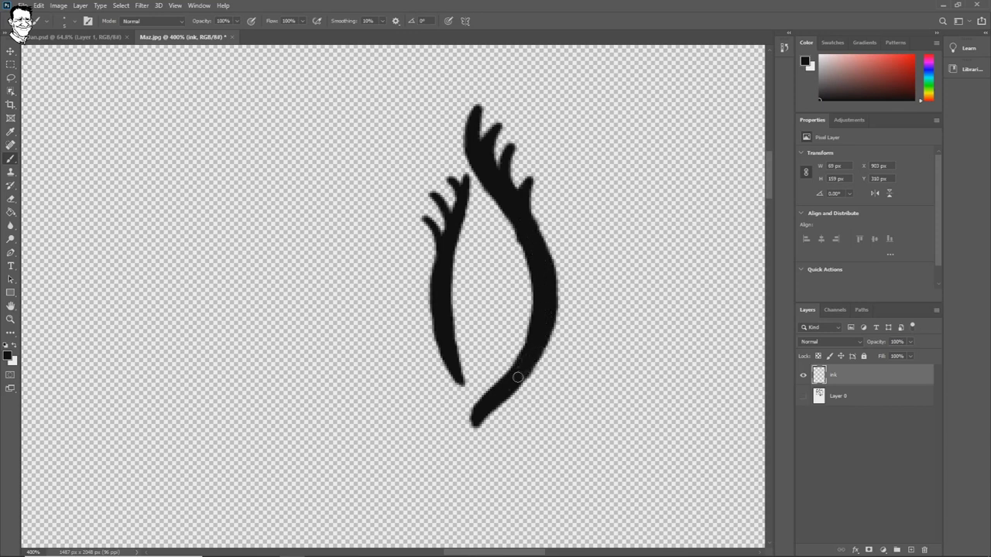
Show the sketch layer and ink the curved crease beside the uppermost eye and the short pointed line below it
left_click(803, 395)
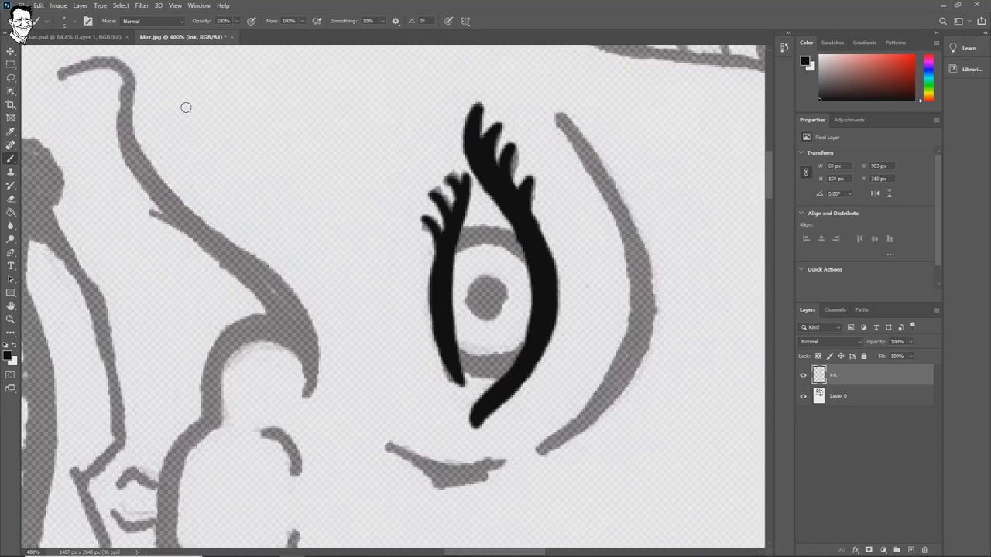
scroll(277, 540, "down", 1)
left_click_drag(457, 552, 480, 555)
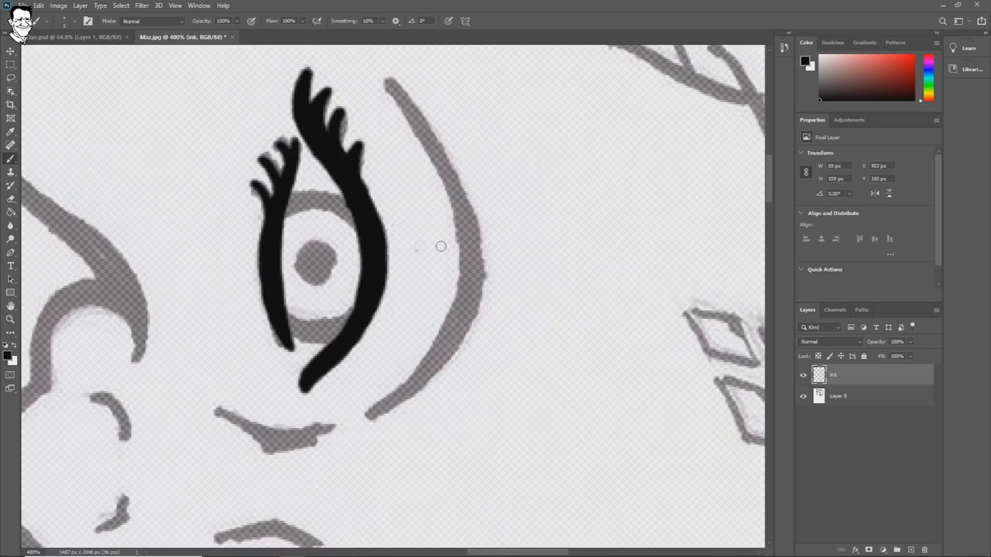
left_click(389, 82)
mouse_move(388, 83)
left_mouse_down()
mouse_move(436, 157)
mouse_move(415, 124)
mouse_move(435, 163)
left_mouse_up()
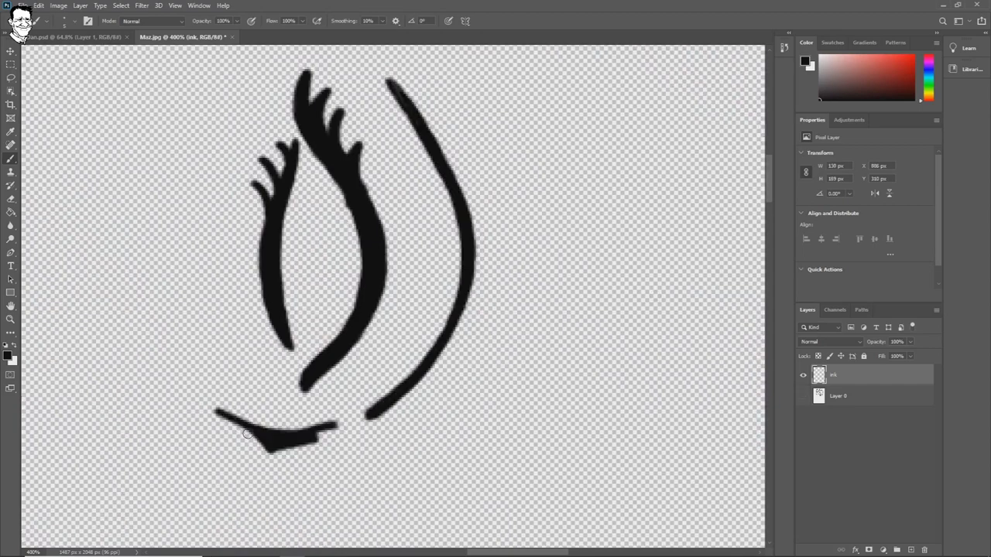
left_click(804, 397)
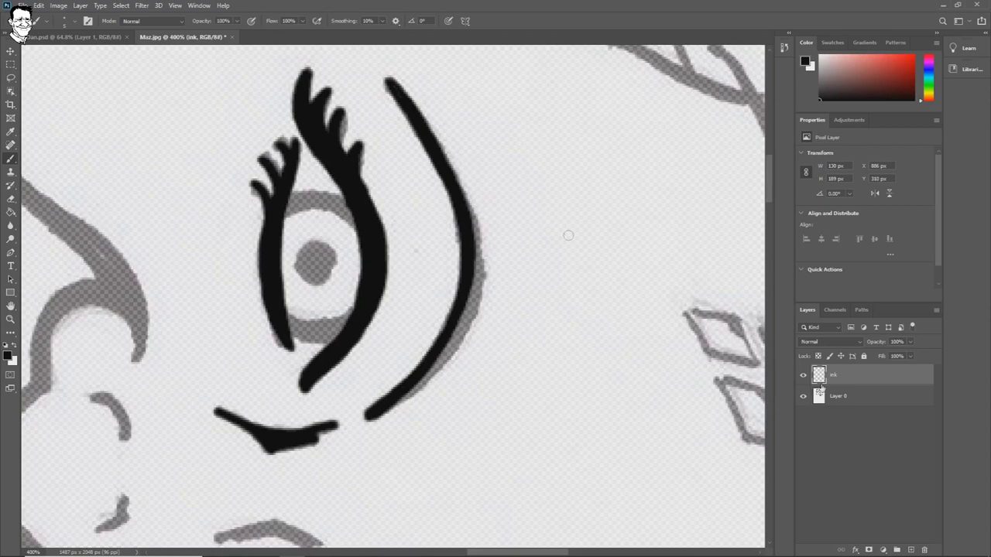
Ink the short arched crease between the two eyes and the inner edge of the long curve beside the lower eye
left_click_drag(772, 181, 790, 198)
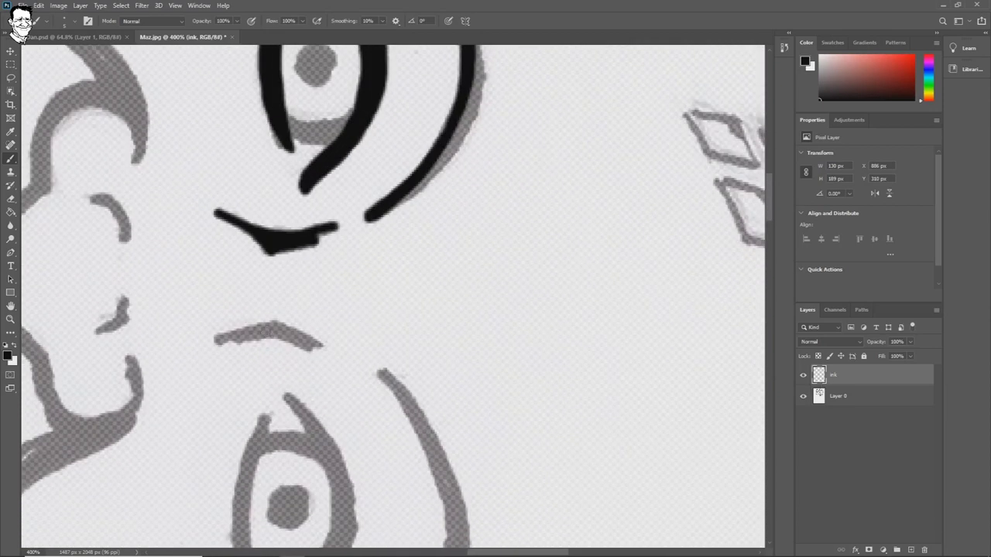
left_click_drag(211, 340, 324, 347)
left_click_drag(380, 372, 438, 469)
scroll(438, 464, "down", 3)
left_click_drag(437, 227, 448, 322)
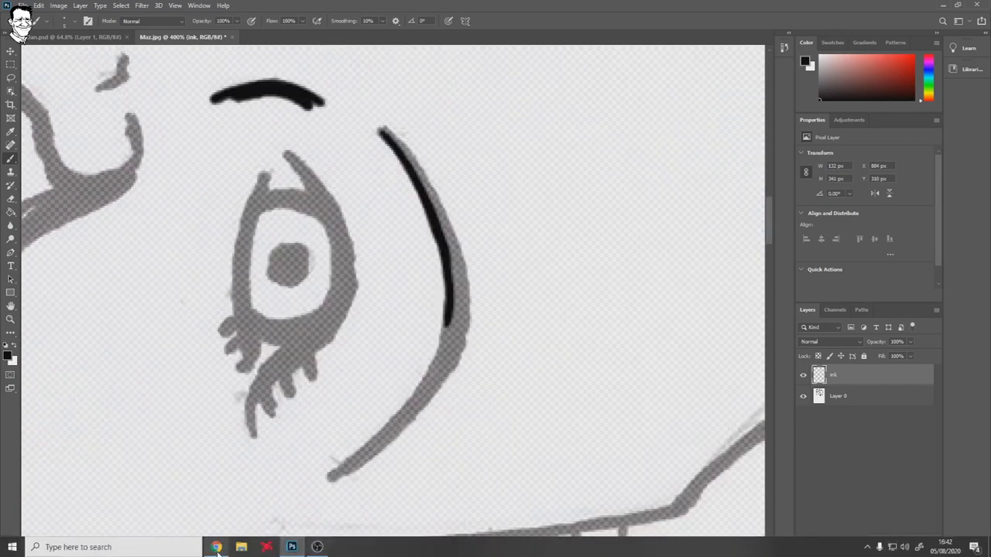
Look at the YouTube page in Chrome, return to Photoshop and extend the black curve beside the lower eye
left_click(216, 547)
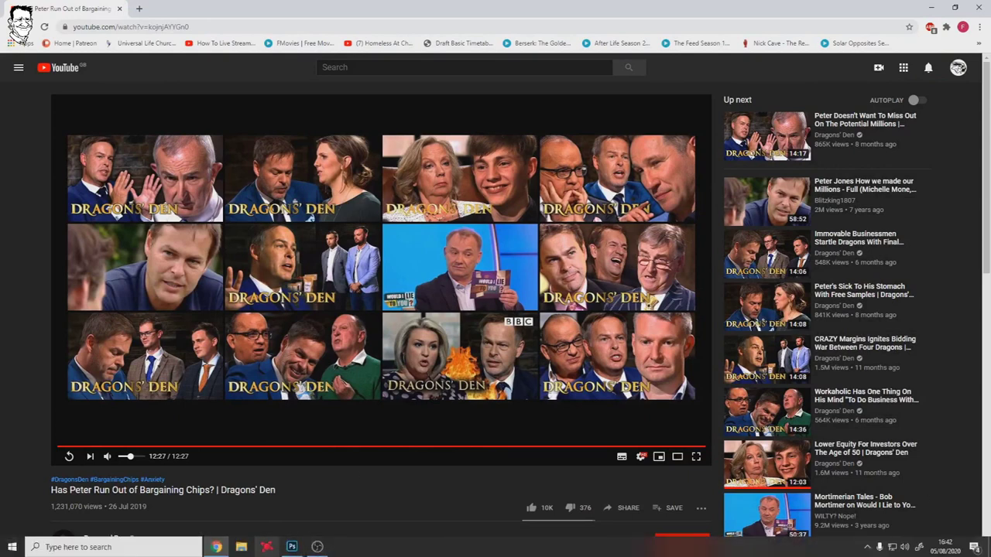
left_click(292, 547)
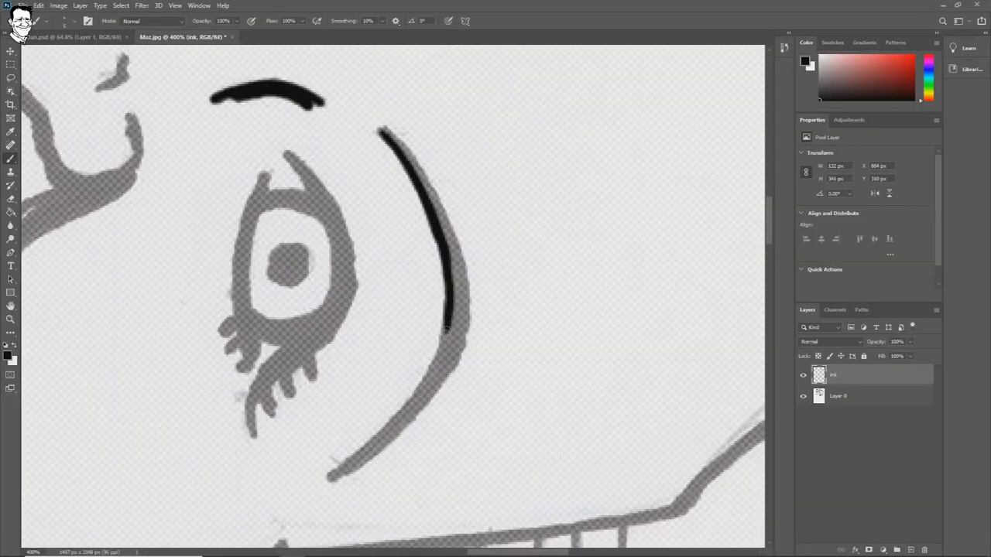
left_click_drag(447, 325, 435, 367)
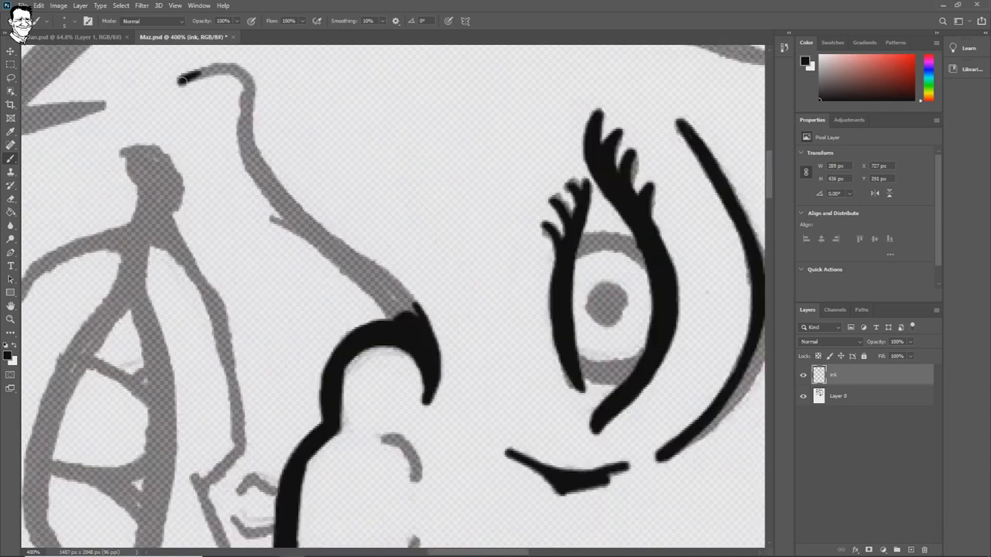
Ink the hooked end of the smile line, trace its inner edge to the nostril and begin thickening it there
mouse_move(179, 79)
left_mouse_down()
mouse_move(221, 68)
mouse_move(213, 69)
mouse_move(239, 72)
mouse_move(248, 85)
left_mouse_up()
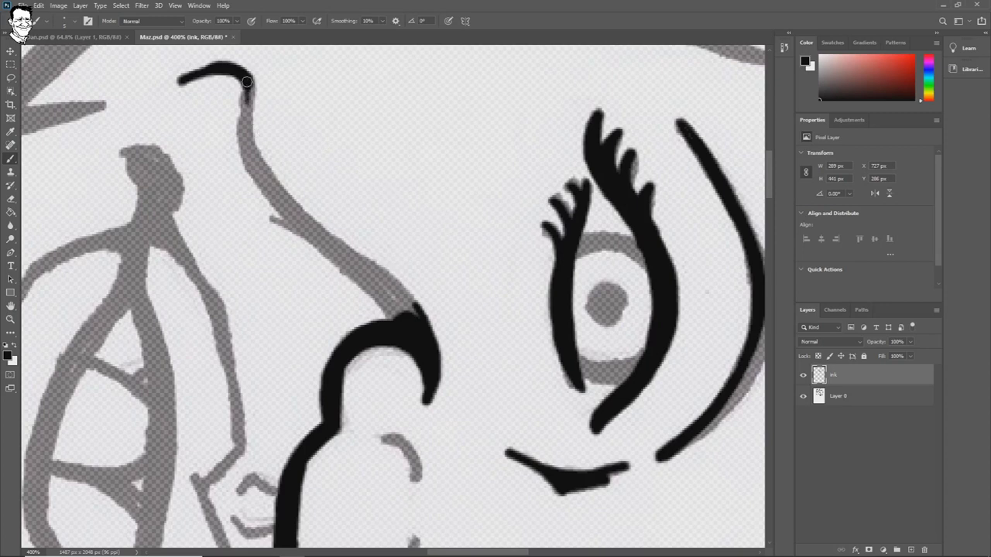
mouse_move(247, 85)
left_mouse_down()
mouse_move(264, 188)
mouse_move(289, 219)
left_mouse_up()
left_click_drag(264, 188, 317, 245)
left_click_drag(274, 205, 333, 257)
mouse_move(294, 219)
left_mouse_down()
mouse_move(353, 273)
mouse_move(321, 246)
mouse_move(354, 276)
left_mouse_up()
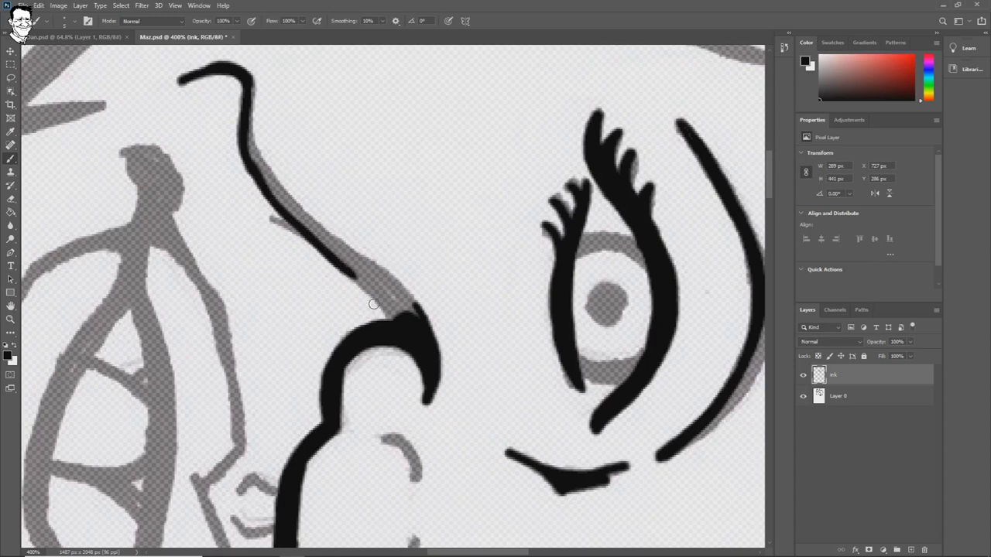
mouse_move(346, 271)
left_mouse_down()
mouse_move(375, 296)
mouse_move(345, 269)
mouse_move(397, 327)
mouse_move(388, 297)
mouse_move(410, 322)
mouse_move(386, 287)
left_mouse_up()
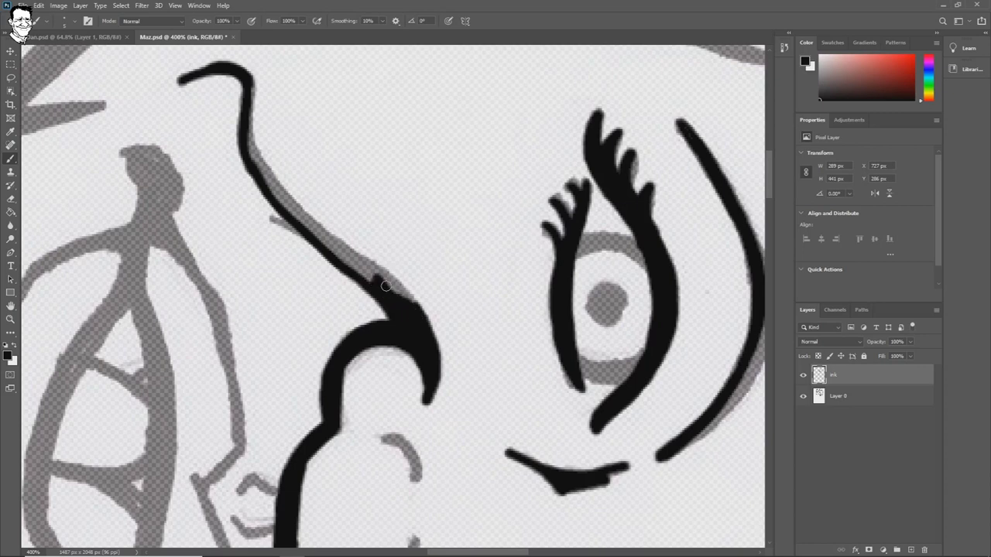
left_click_drag(386, 286, 381, 280)
Fill in the full thickness of the smile line between its hooked end and the nostril, and save the drawing
left_click_drag(250, 87, 249, 157)
mouse_move(245, 124)
left_mouse_down()
mouse_move(252, 159)
mouse_move(251, 148)
mouse_move(294, 213)
mouse_move(274, 182)
left_mouse_up()
left_click_drag(277, 189, 353, 258)
left_click_drag(306, 225, 418, 308)
left_click_drag(366, 271, 406, 302)
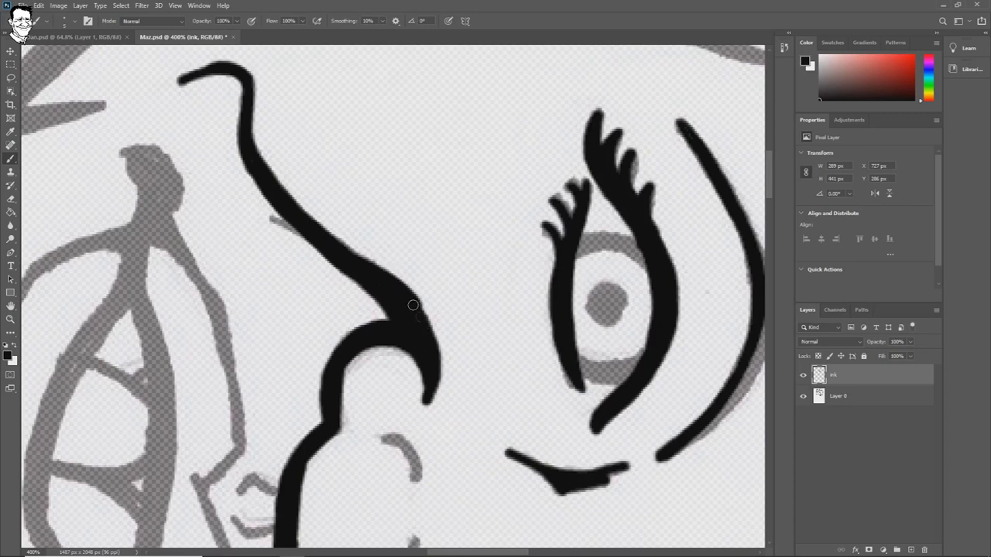
left_click(23, 5)
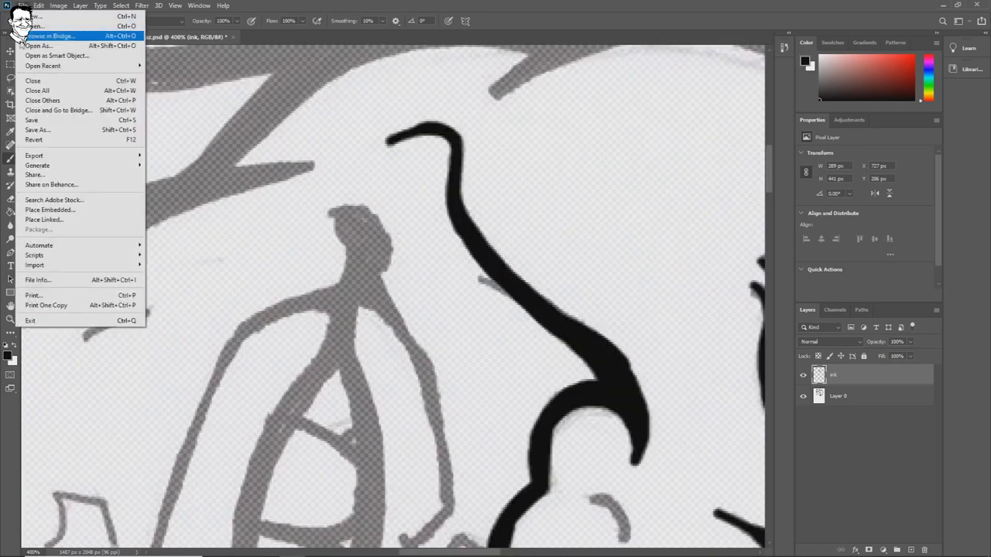
left_click(32, 122)
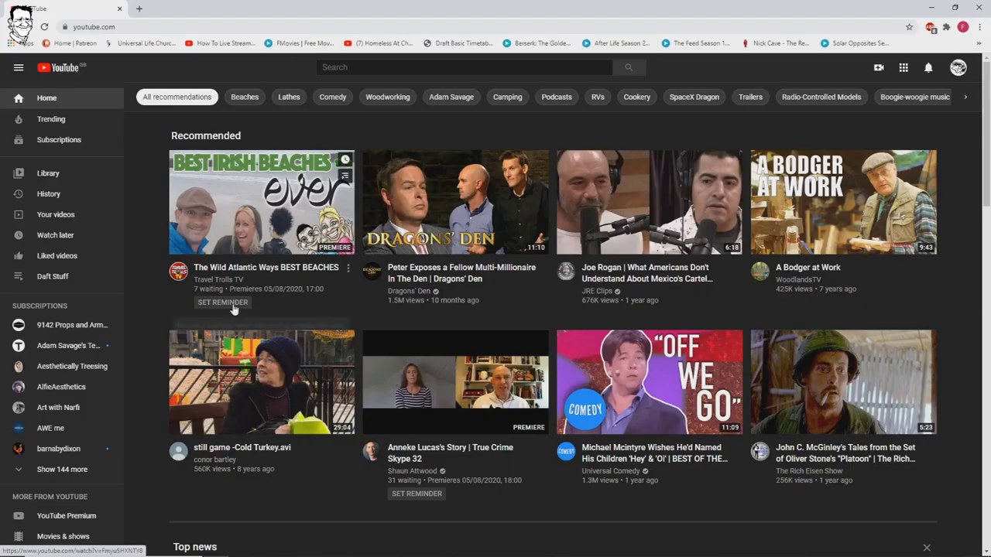
In Chrome, open the YouTube premiere The Wild Atlantic Ways BEST BEACHES and turn on its reminder
left_click(207, 163)
left_click(235, 447)
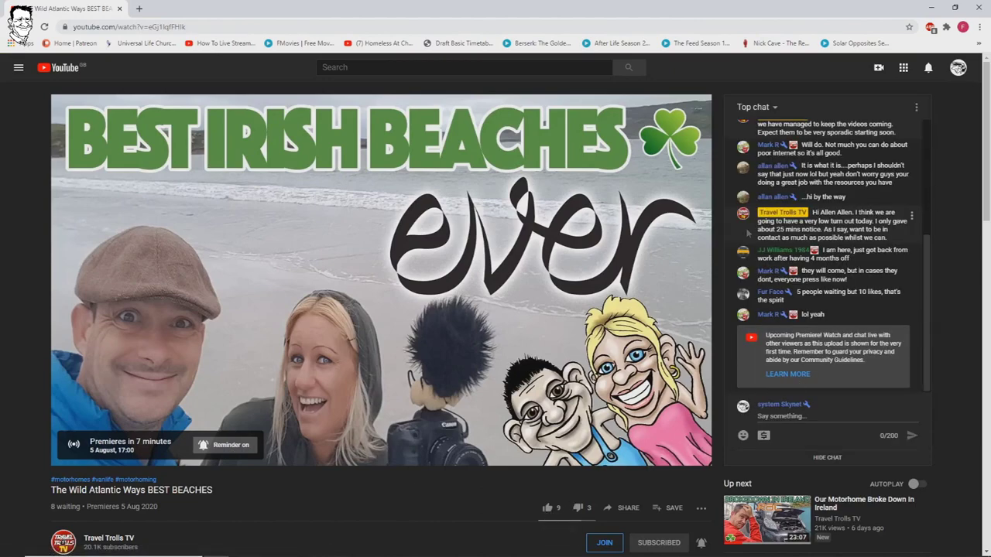
Like the Travel Trolls TV comment "First!" below the premiere and open a reply to it
scroll(3, 467, "down", 5)
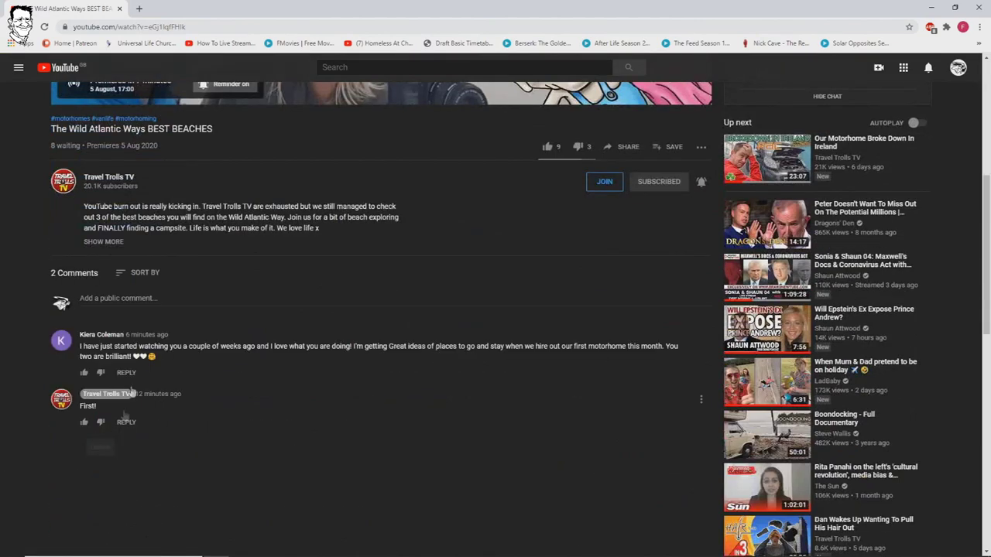
left_click(145, 272)
left_click(130, 327)
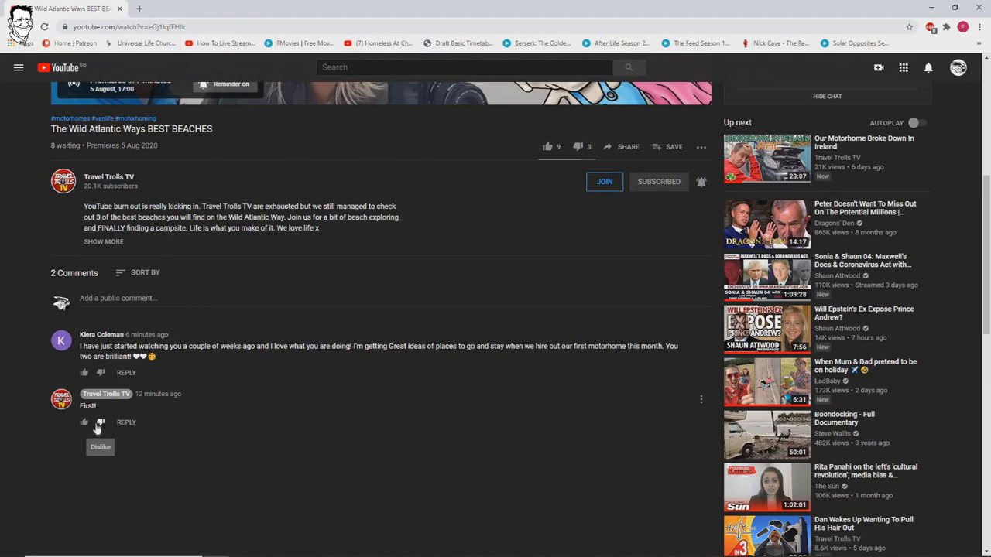
left_click(84, 422)
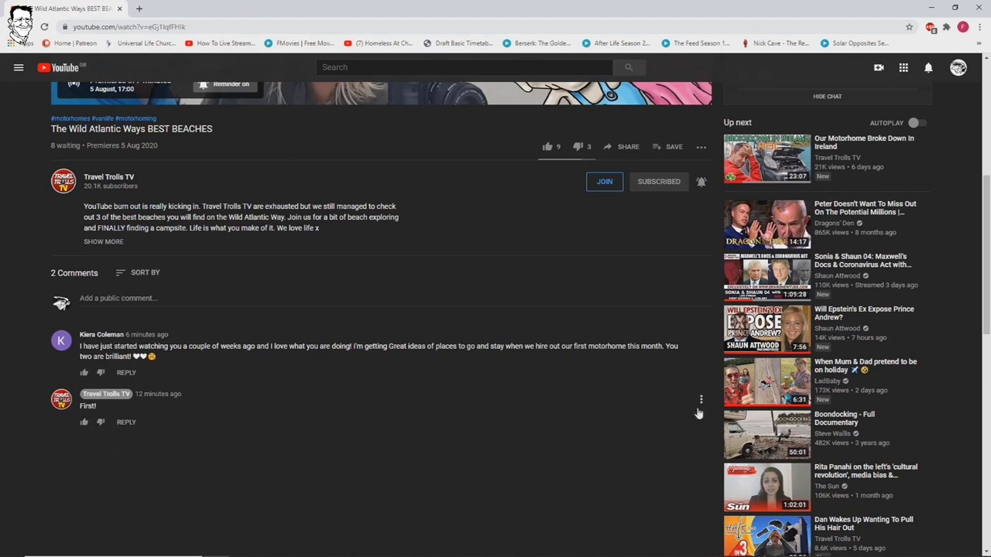
left_click(84, 421)
left_click(134, 422)
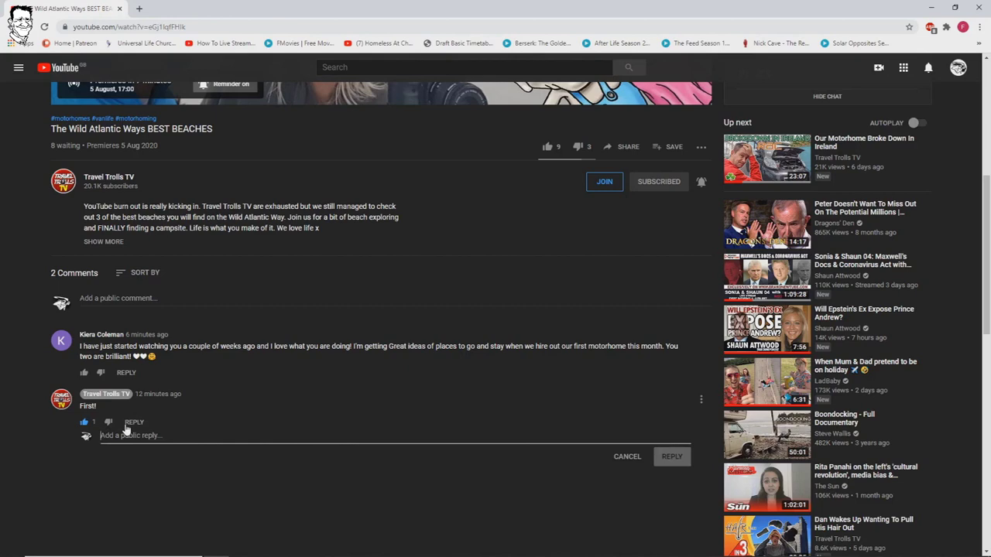
scroll(463, 358, "up", 5)
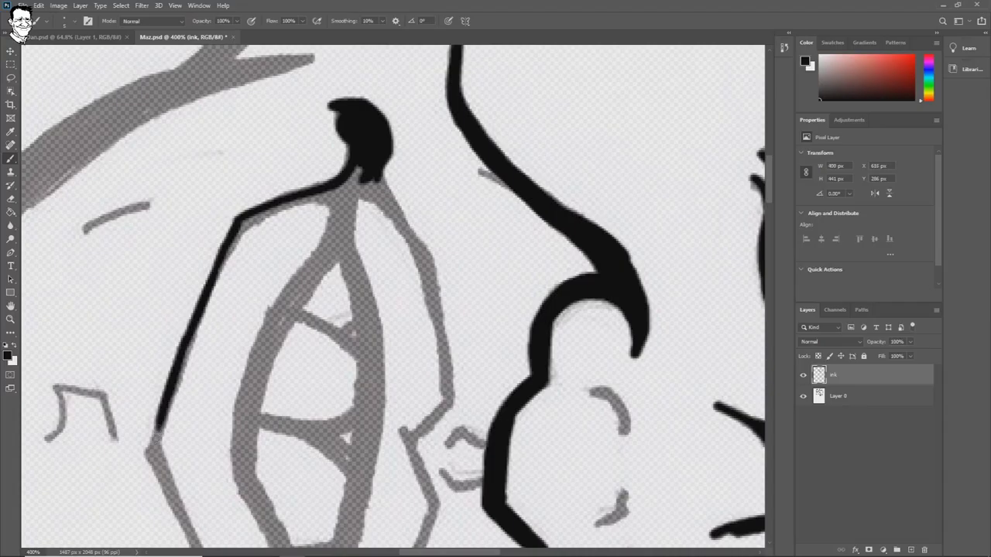
Return to Photoshop and ink the upper lip outline from the mouth corner past the central dip, using the sketch layer as reference
left_click_drag(166, 393, 146, 455)
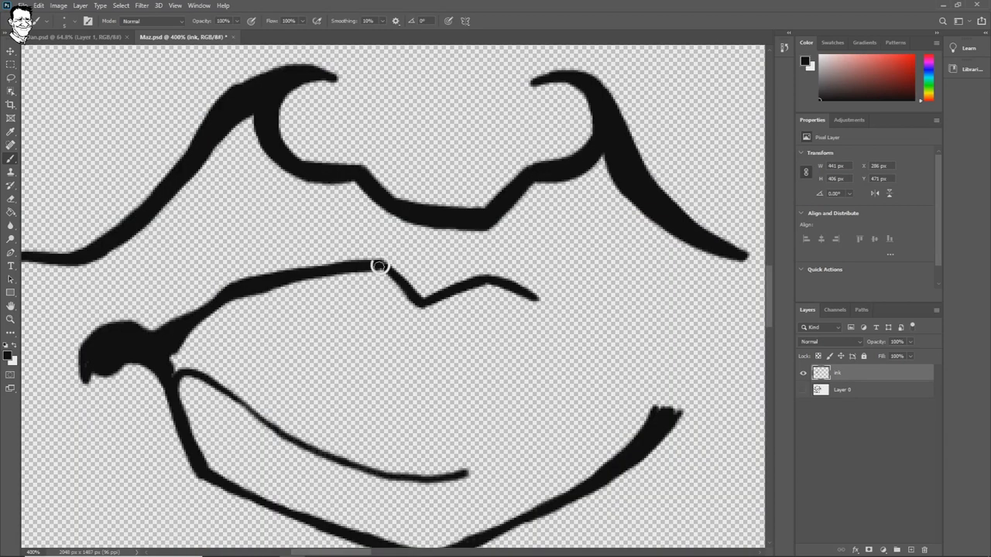
right_click(377, 265)
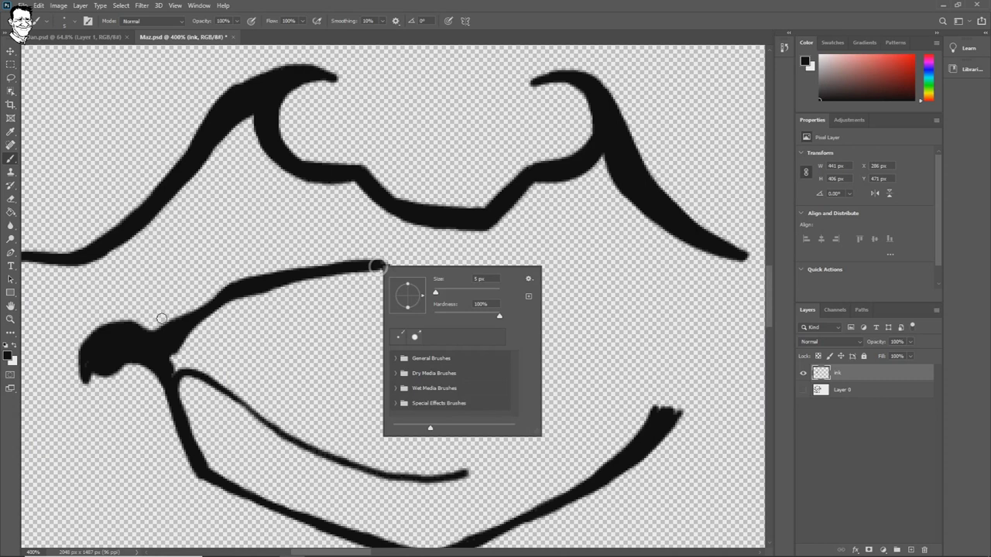
left_click(168, 339)
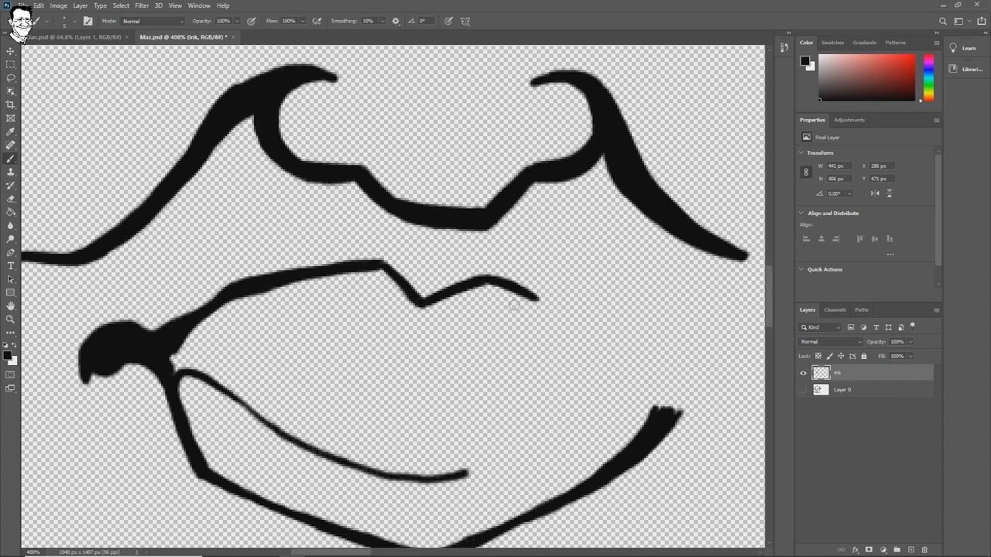
left_click(803, 389)
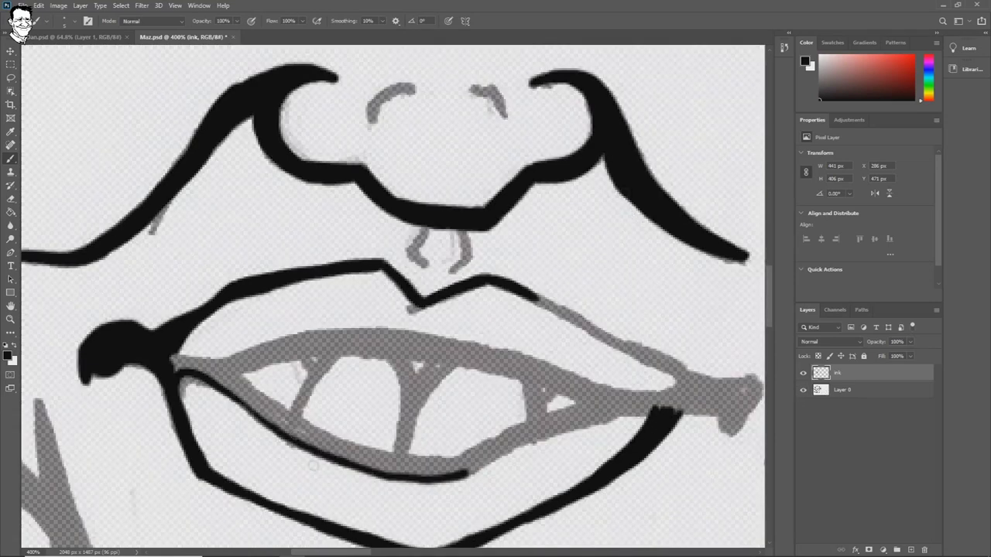
left_click_drag(308, 252, 320, 284)
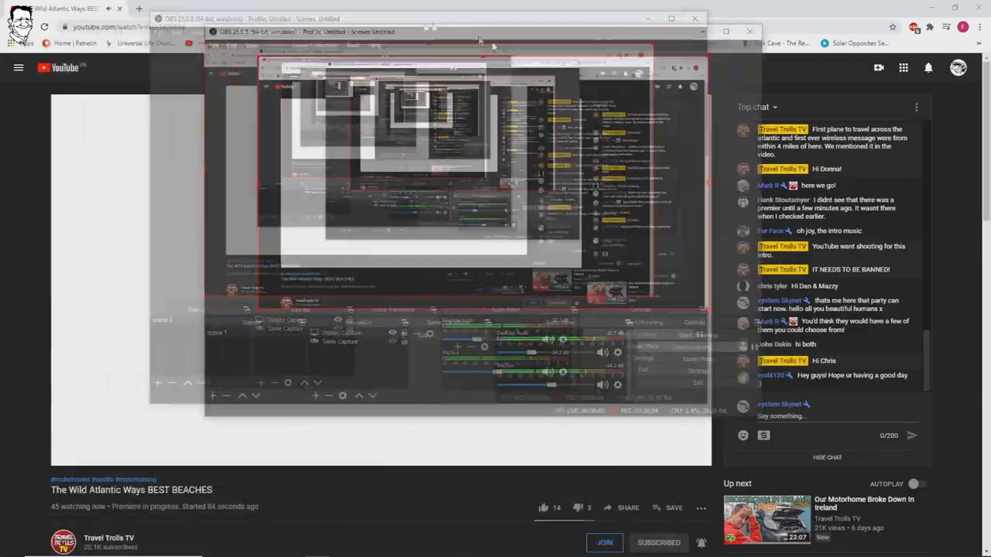
Reposition the OBS window over the browser, bring it back to the front and stop its recording
left_click_drag(480, 40, 380, 95)
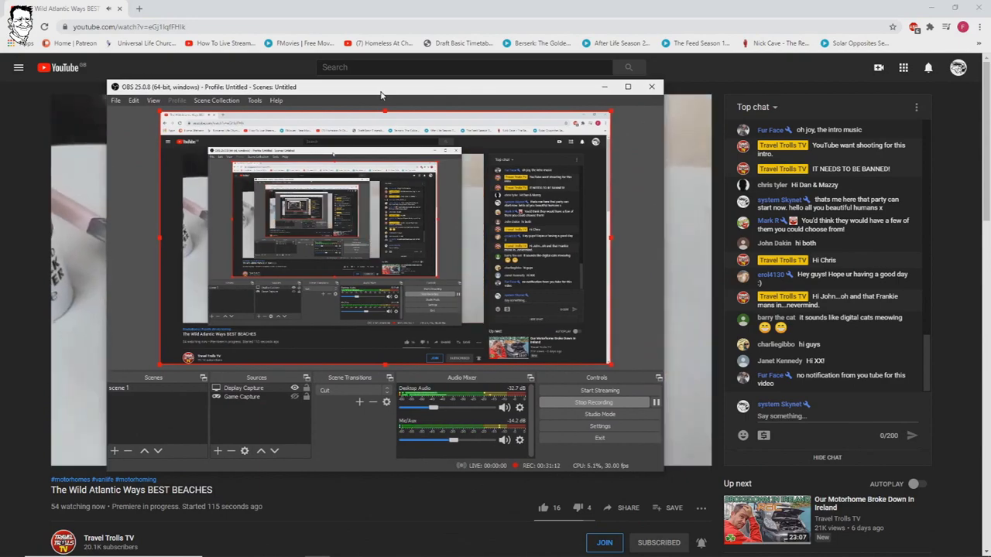
left_click_drag(381, 95, 386, 119)
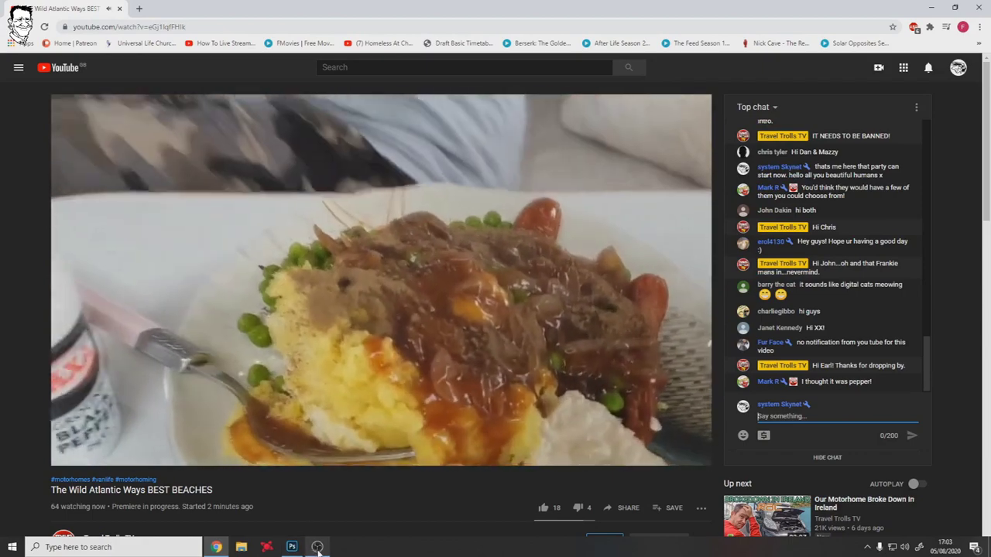
left_click(317, 549)
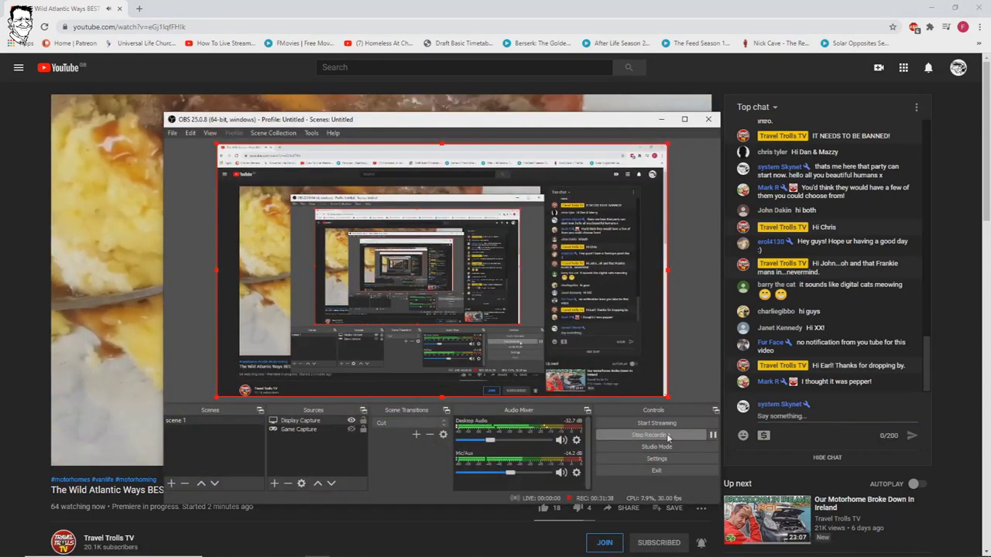
left_click(667, 437)
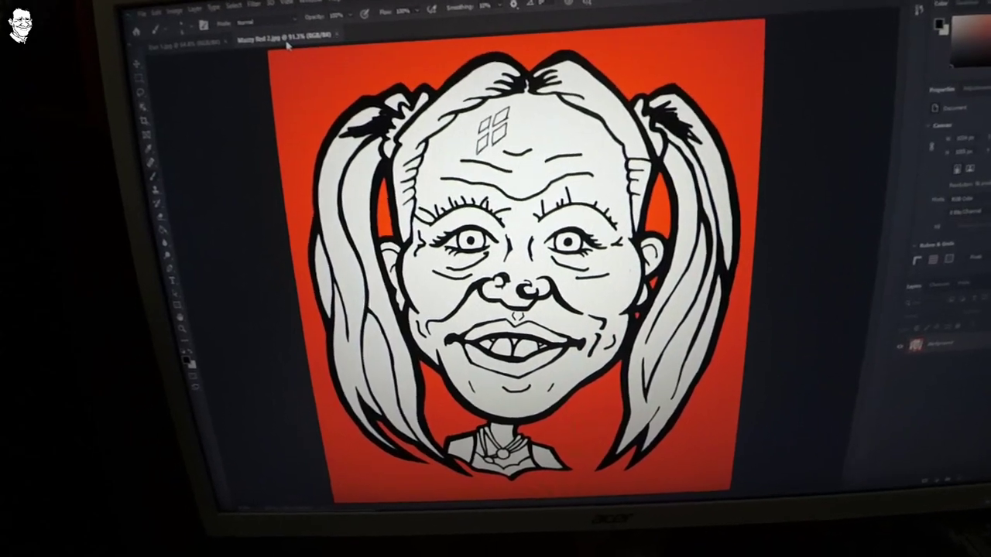